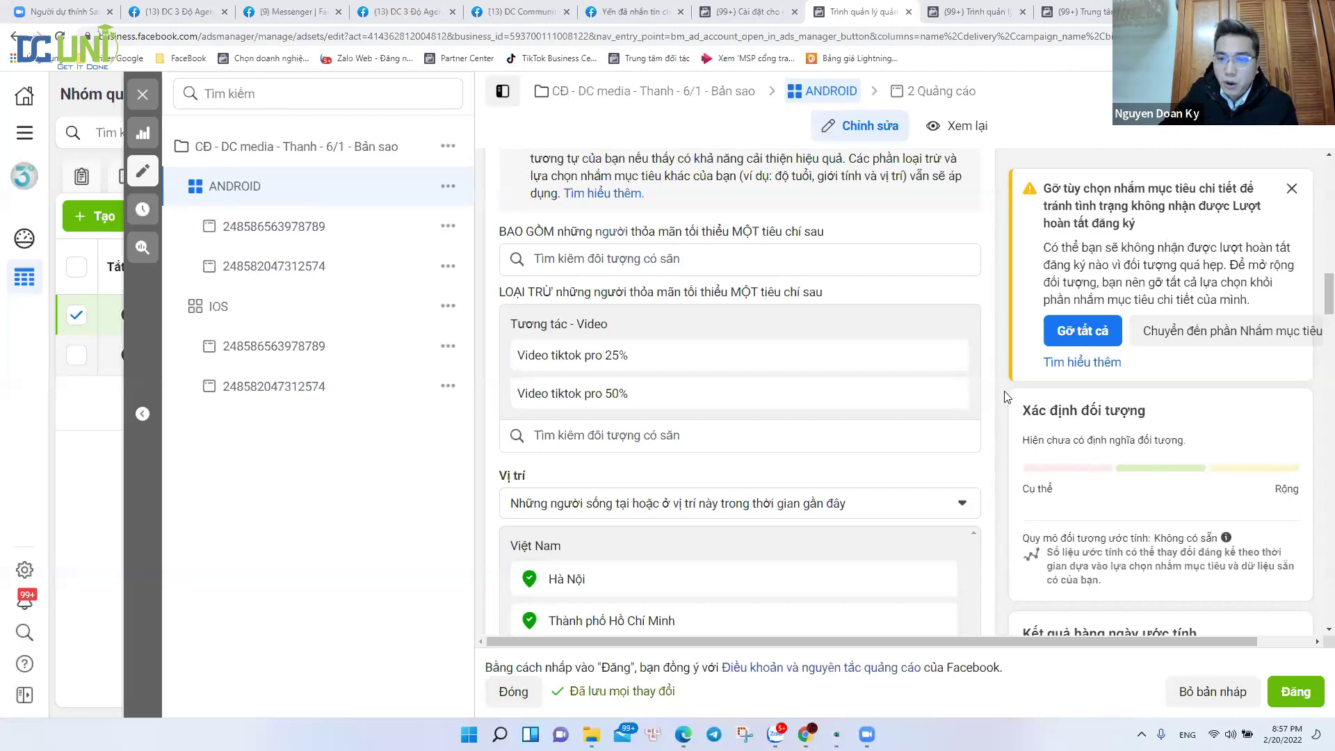
- Show the extra optimization and delivery options of the ANDROID ad set and open its ad delivery optimization setting for editing
scroll(996, 441, "down", 10)
scroll(997, 442, "down", 15)
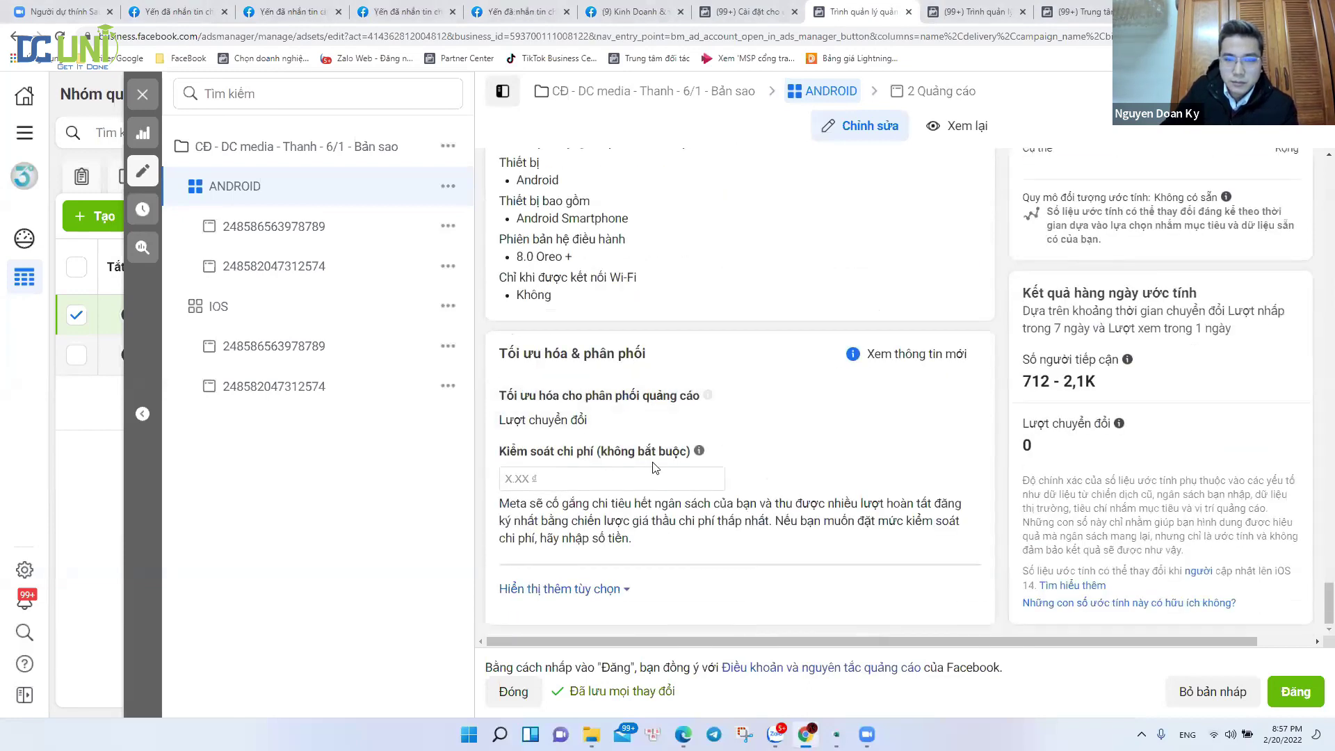
left_click(574, 588)
scroll(745, 523, "down", 2)
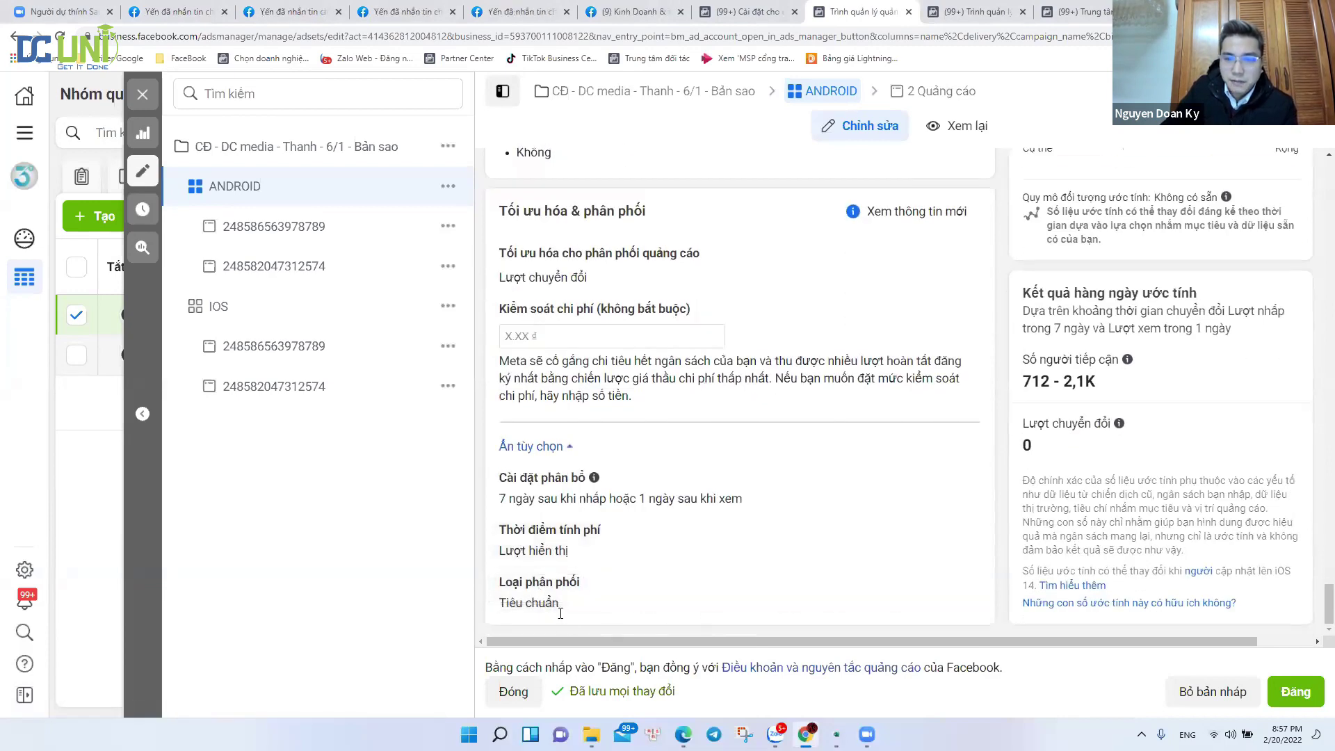
mouse_move(590, 584)
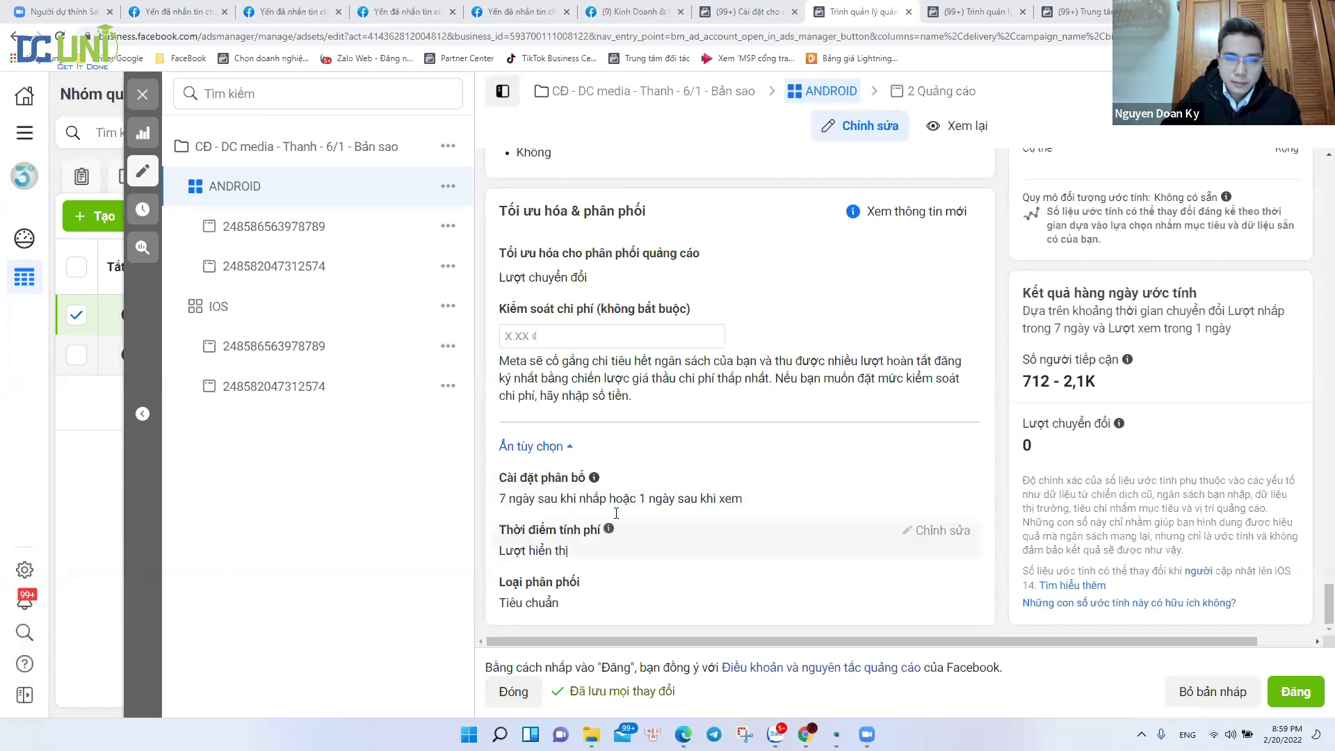
mouse_move(608, 529)
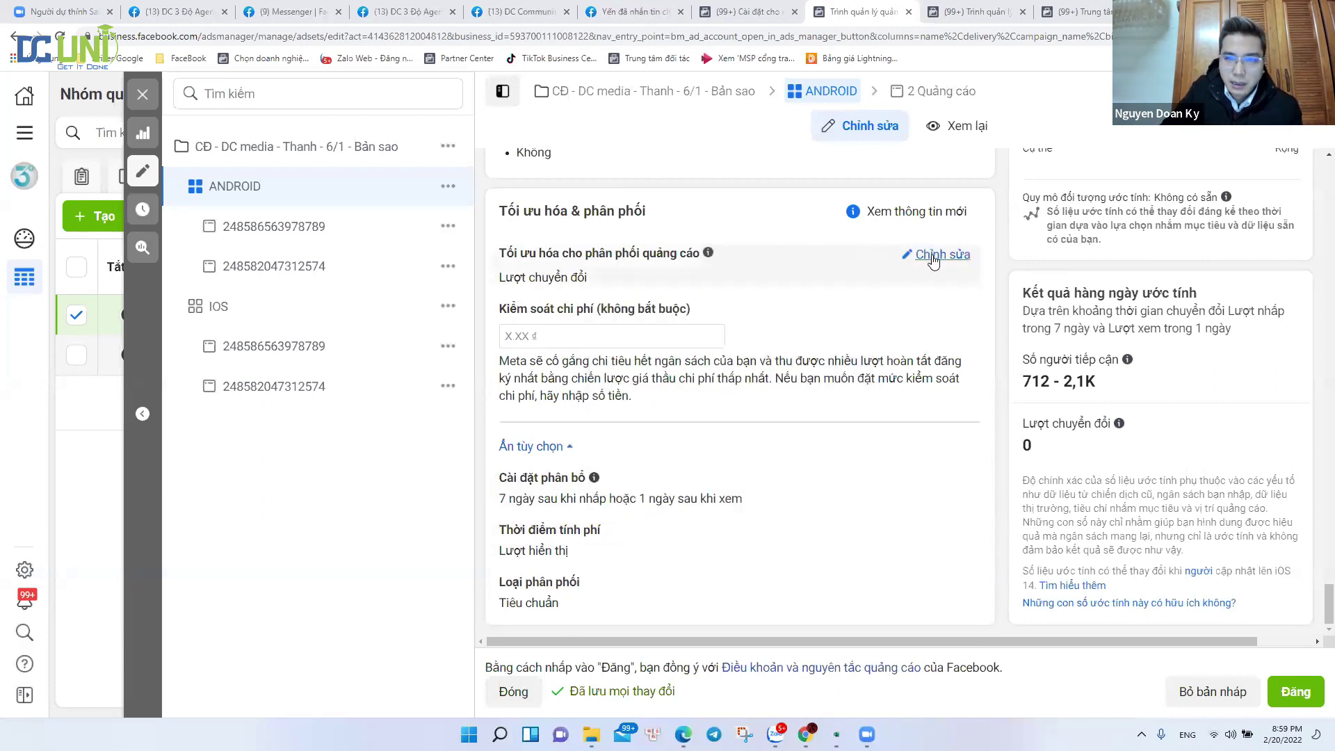
left_click(927, 256)
mouse_move(612, 289)
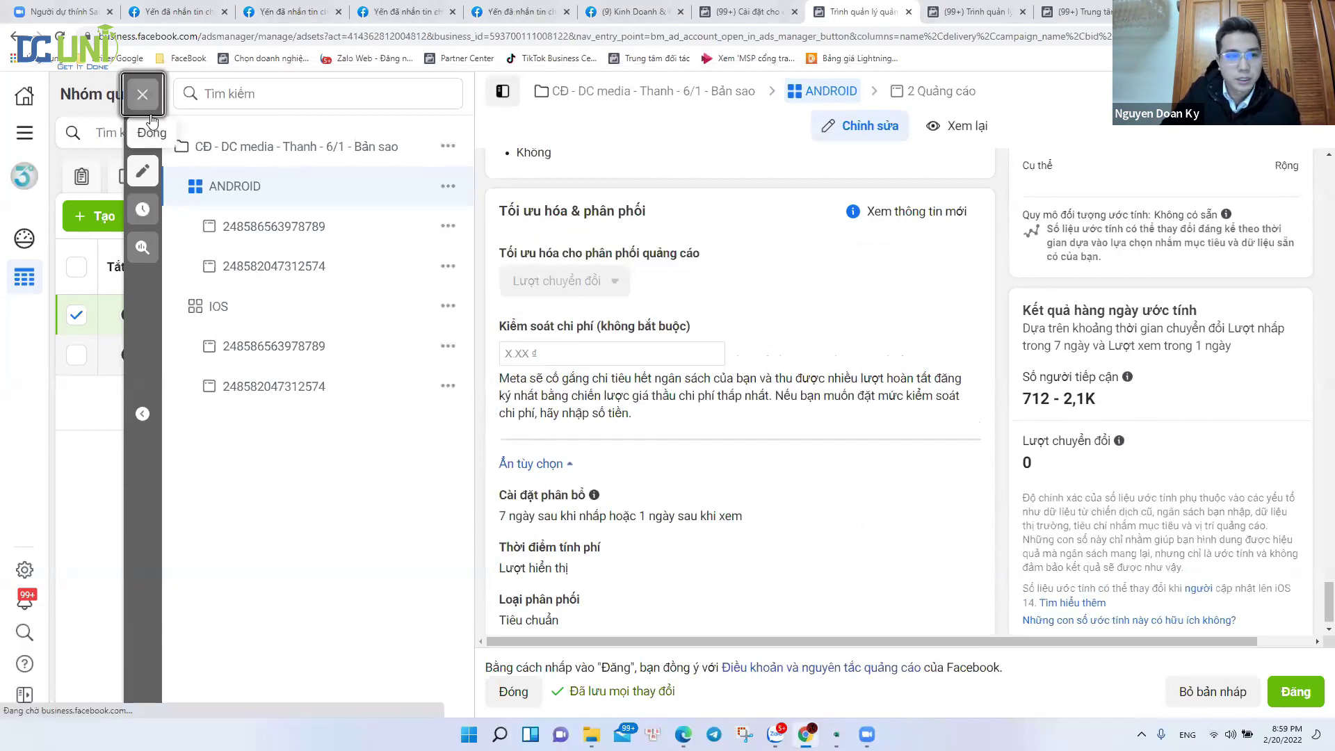
- Close the ad set editor, deselect the ANDROID ad set and discard all unpublished drafts of the ad account
left_click(142, 98)
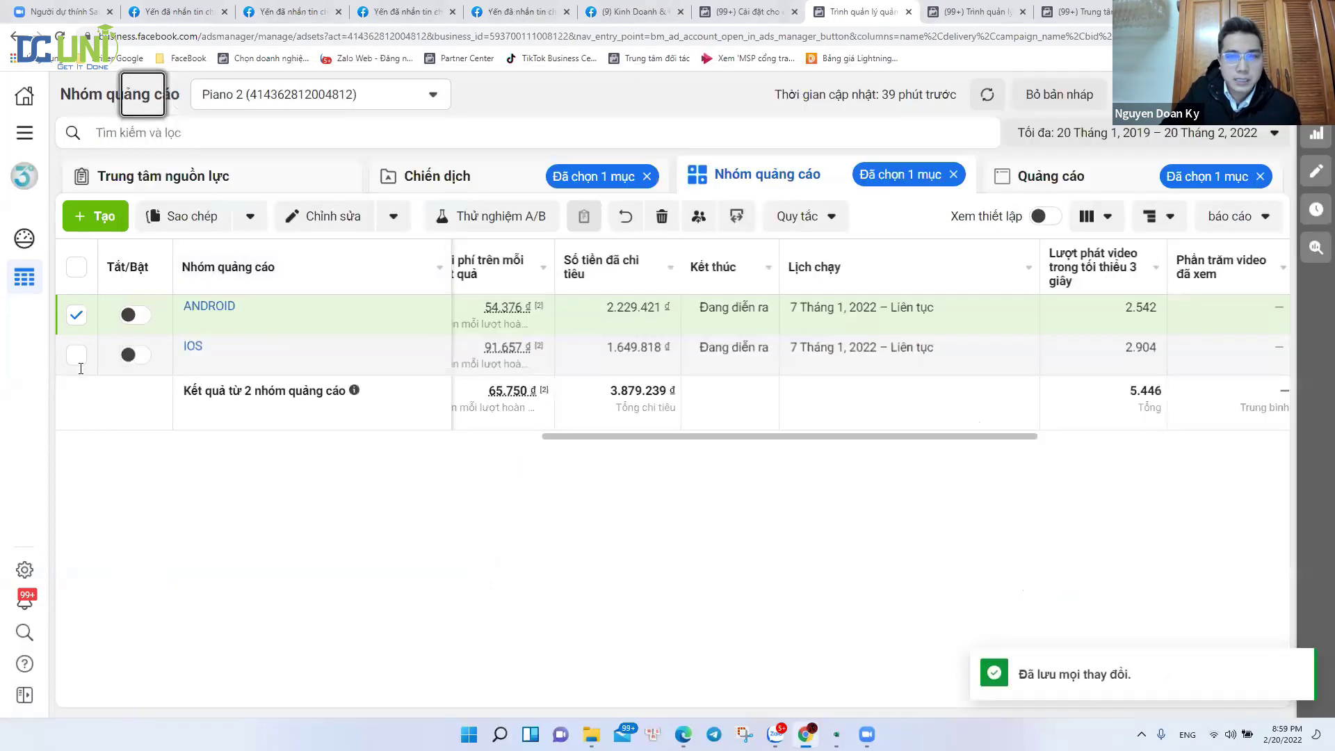
left_click(76, 314)
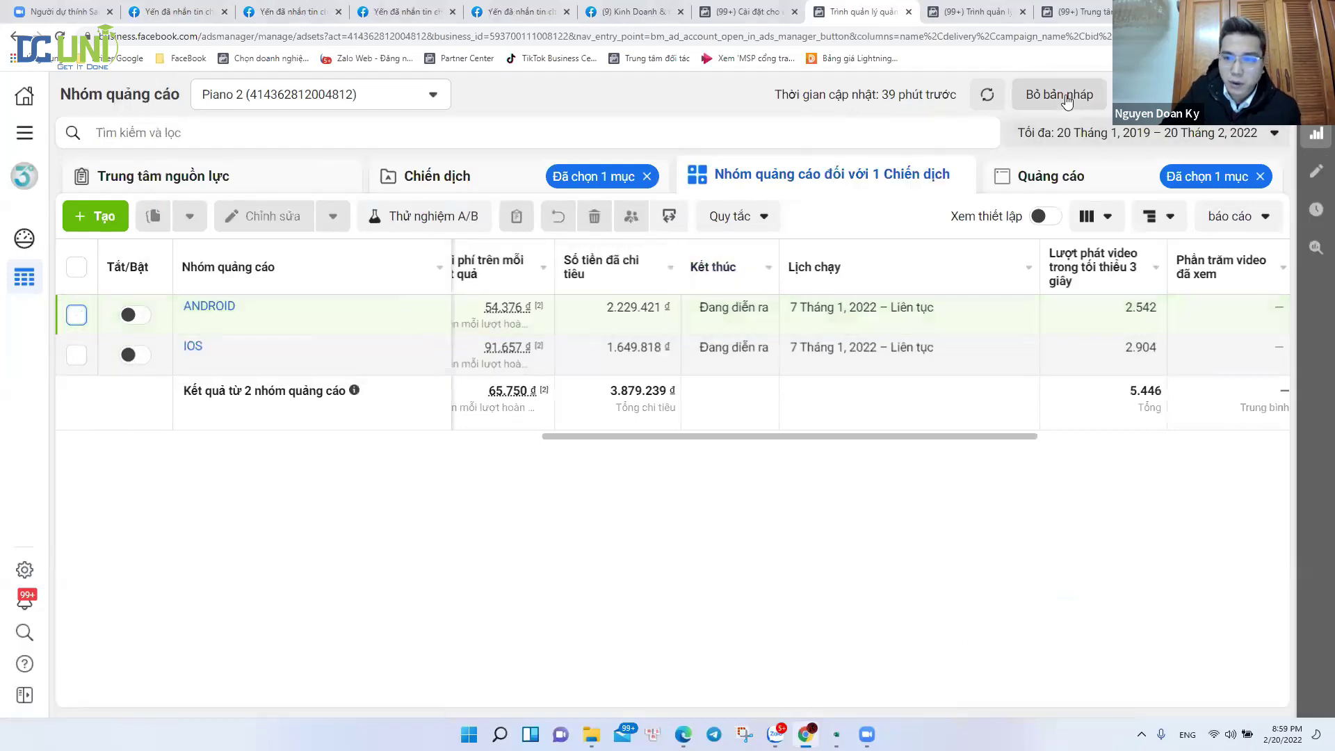
left_click(1067, 103)
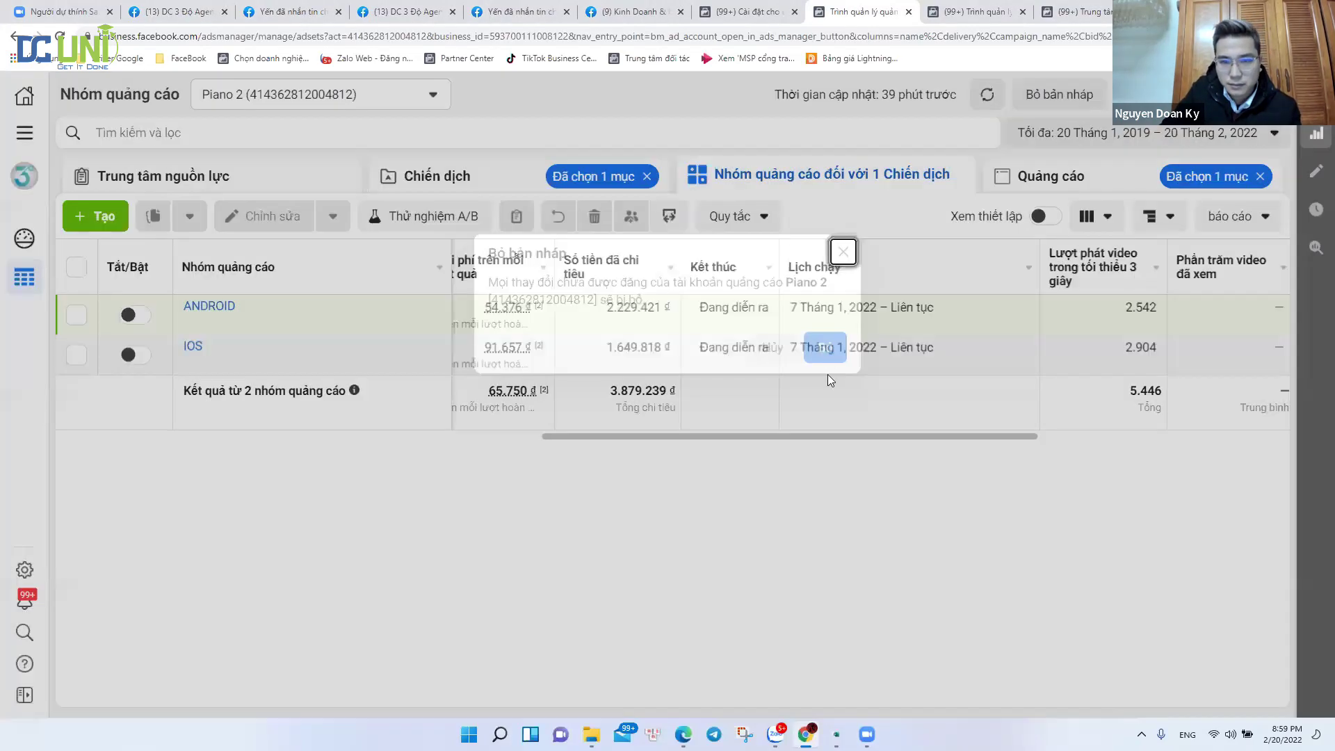
left_click(826, 360)
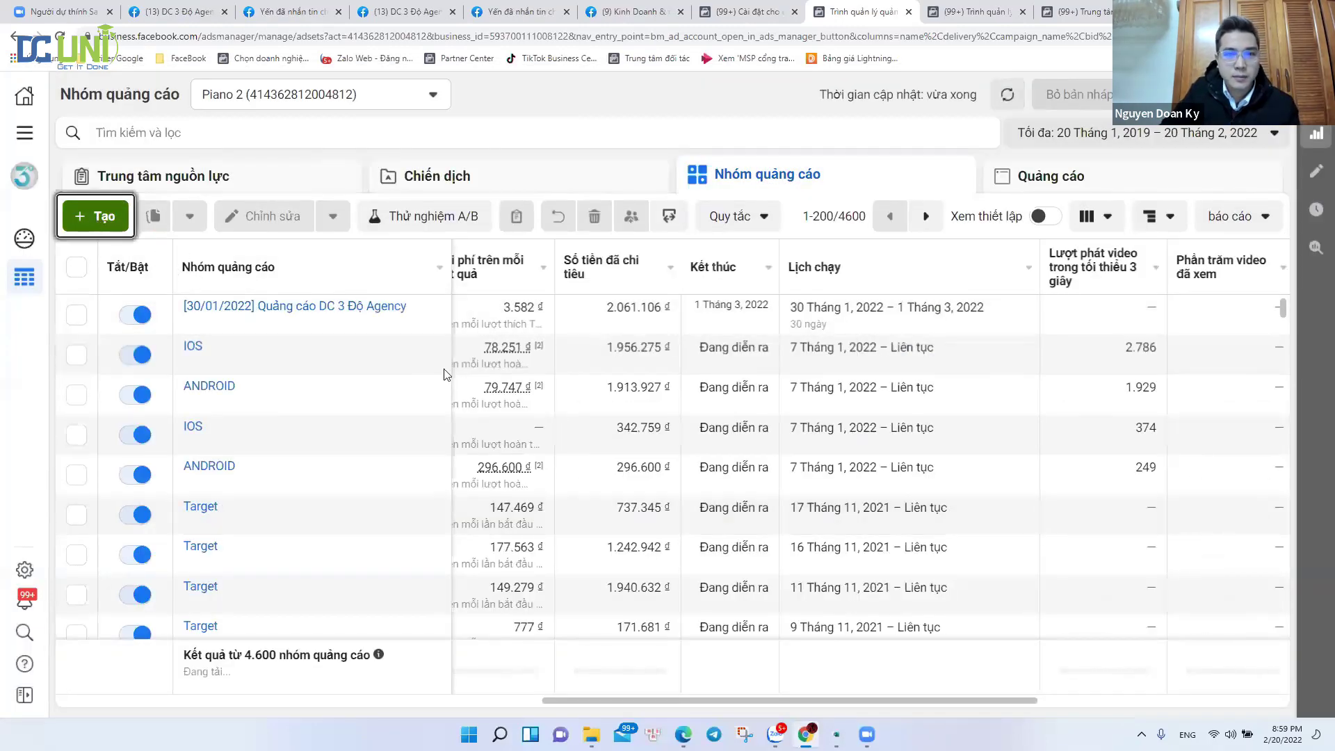
- Create a new campaign with the "Tin nhắn" objective
key("Return")
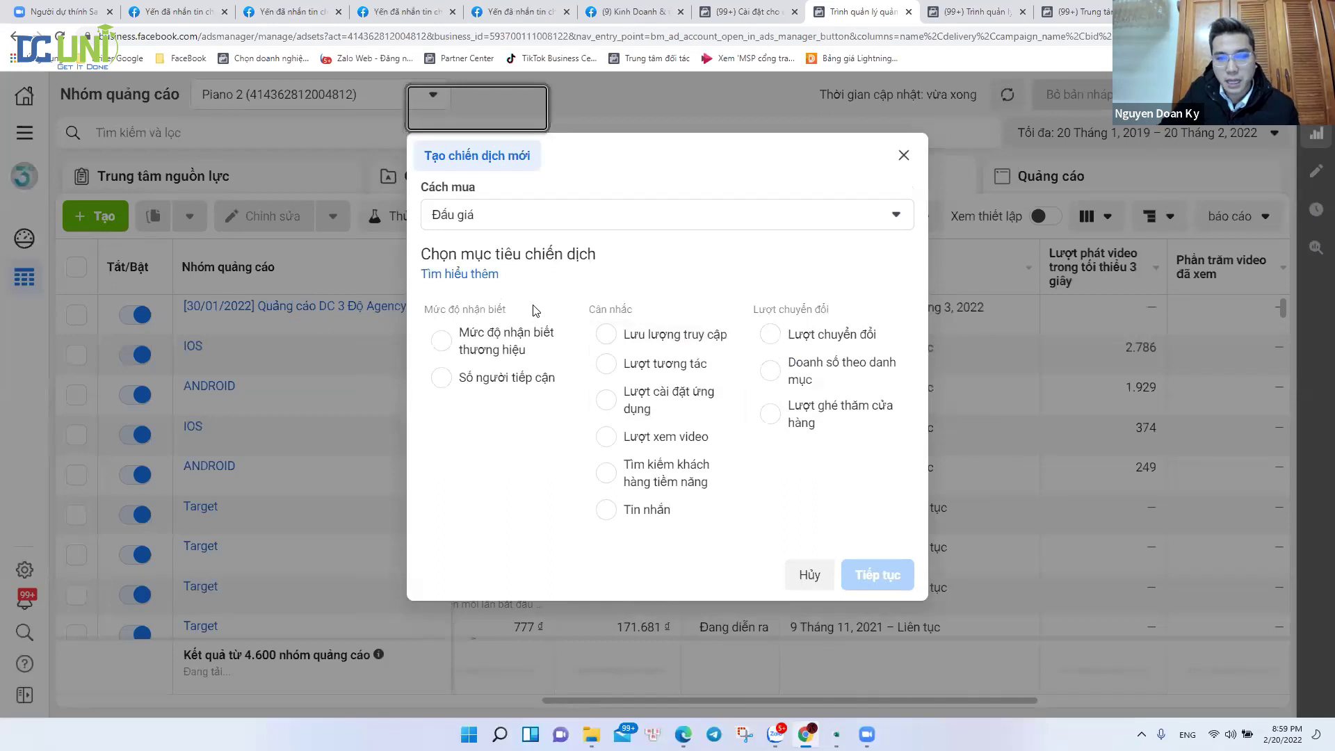
left_click(614, 515)
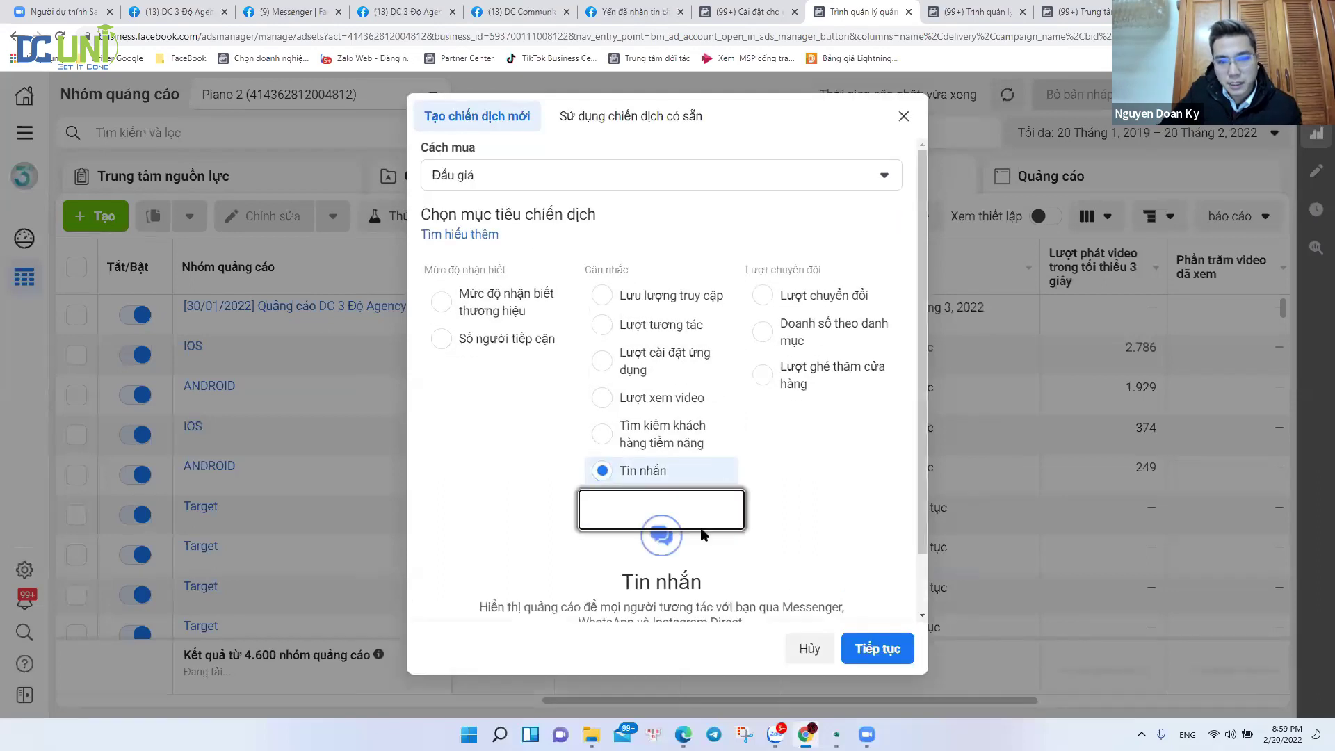
left_click(880, 646)
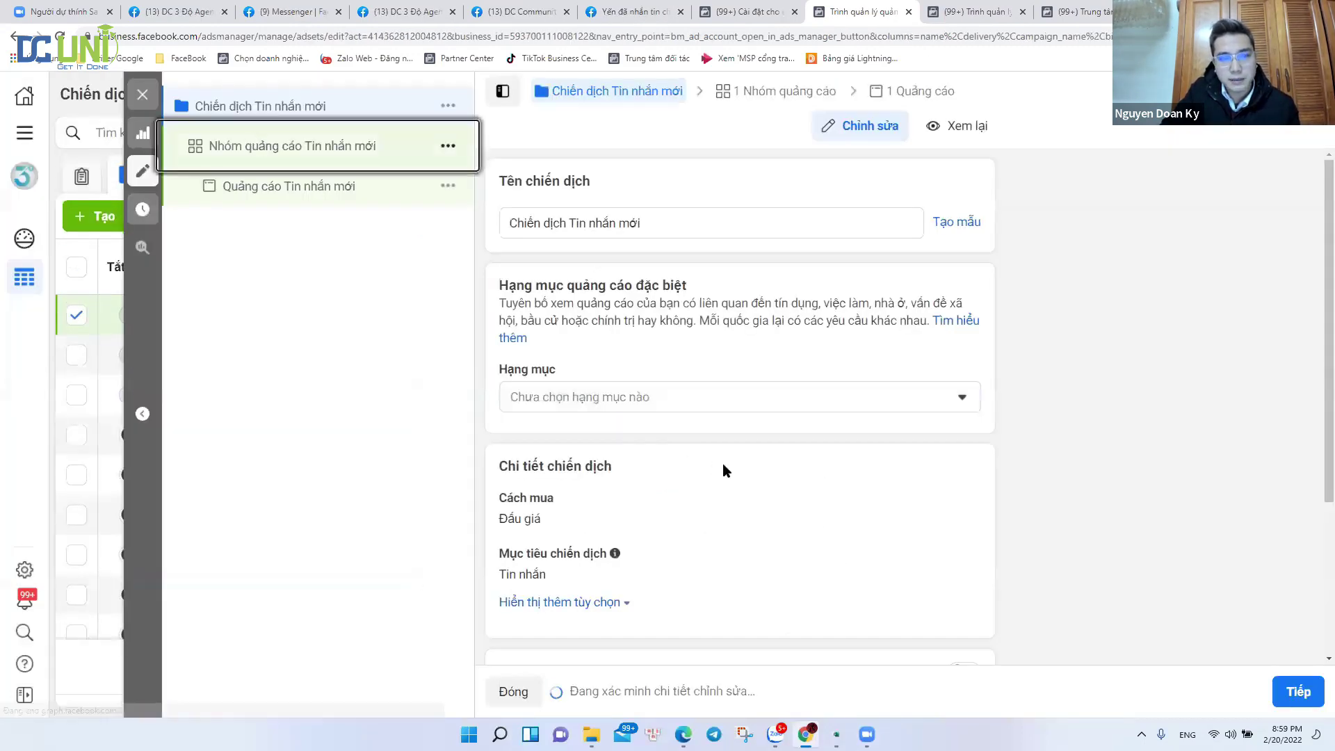
- Review the delivery optimization choices offered in the new ad set under the "Tin nhắn" objective
scroll(731, 461, "down", 4)
scroll(731, 461, "down", 15)
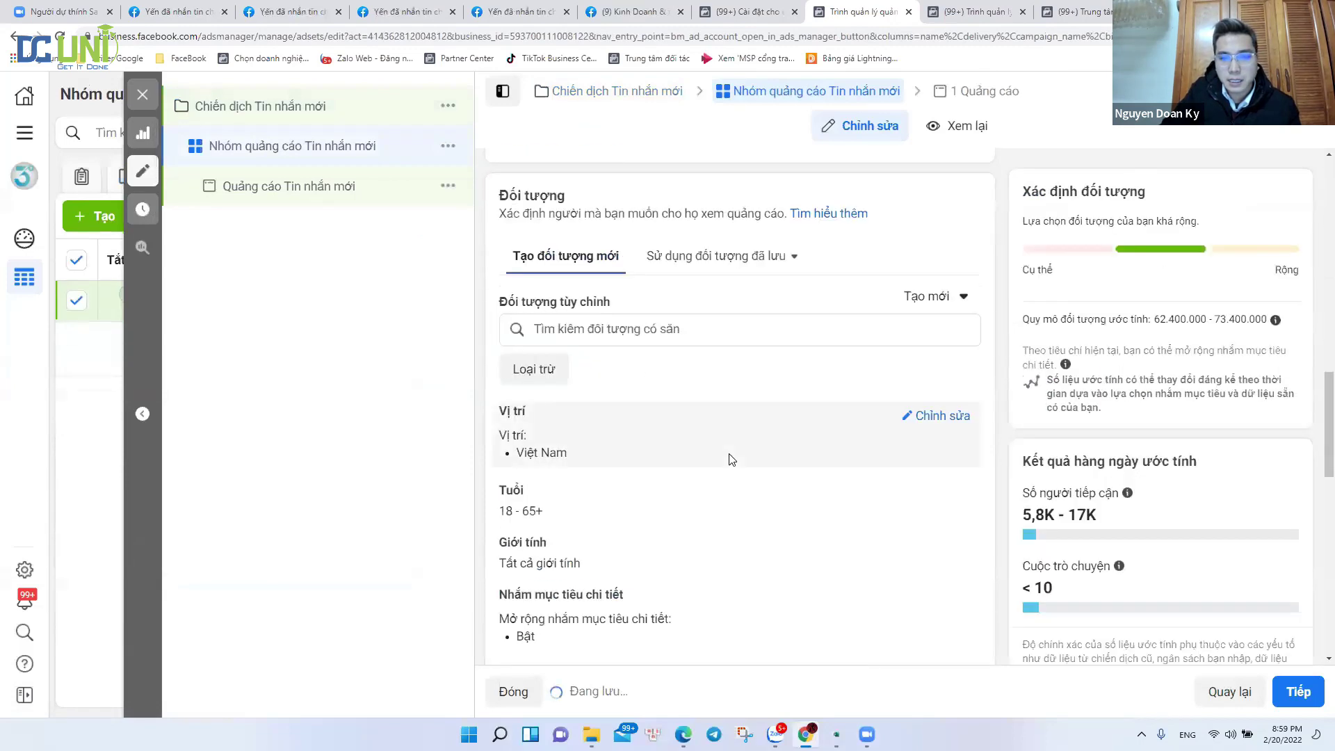
scroll(732, 461, "down", 3)
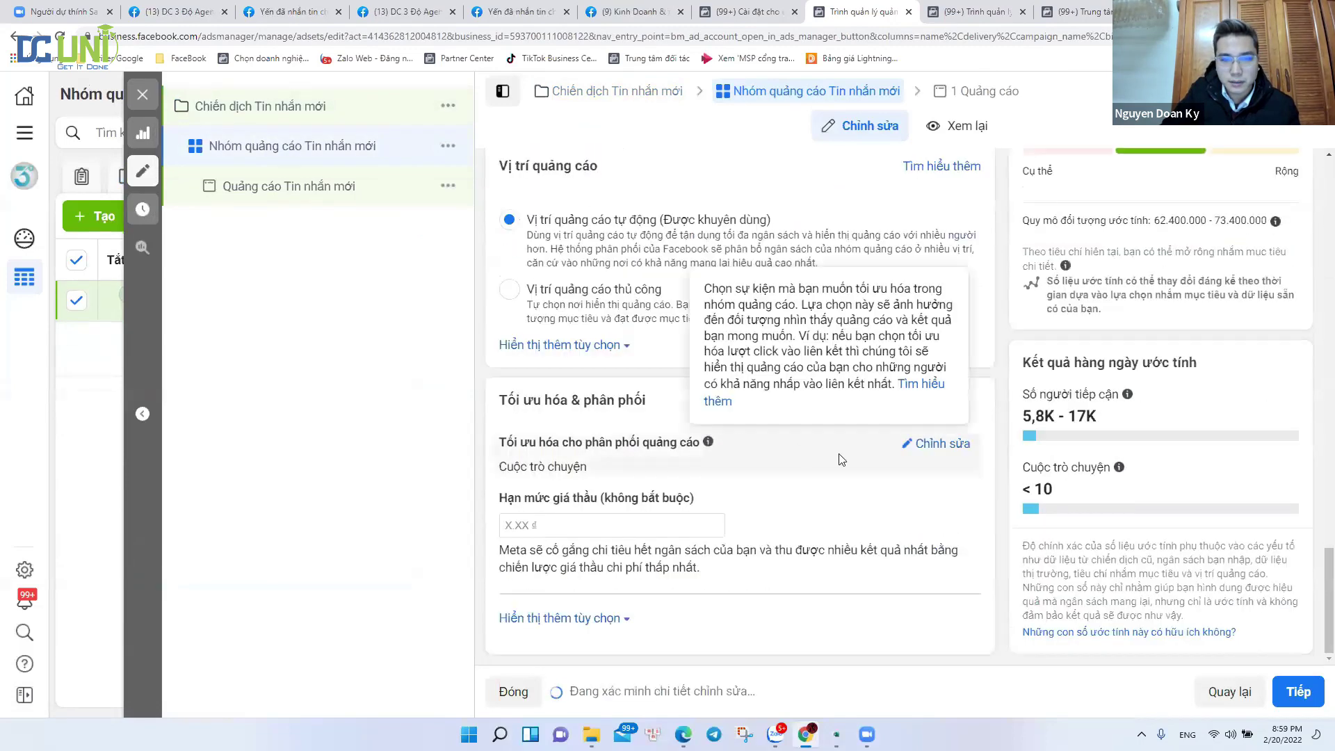
left_click(944, 448)
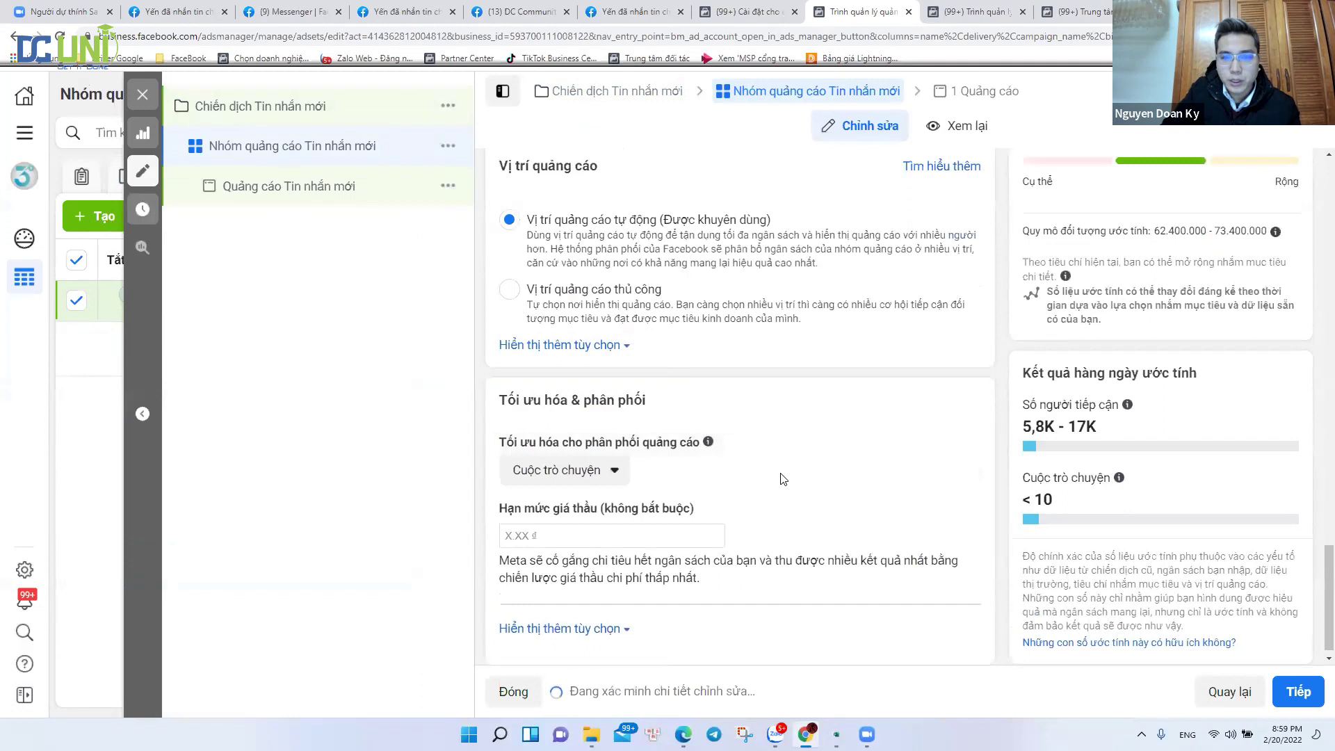
left_click(616, 471)
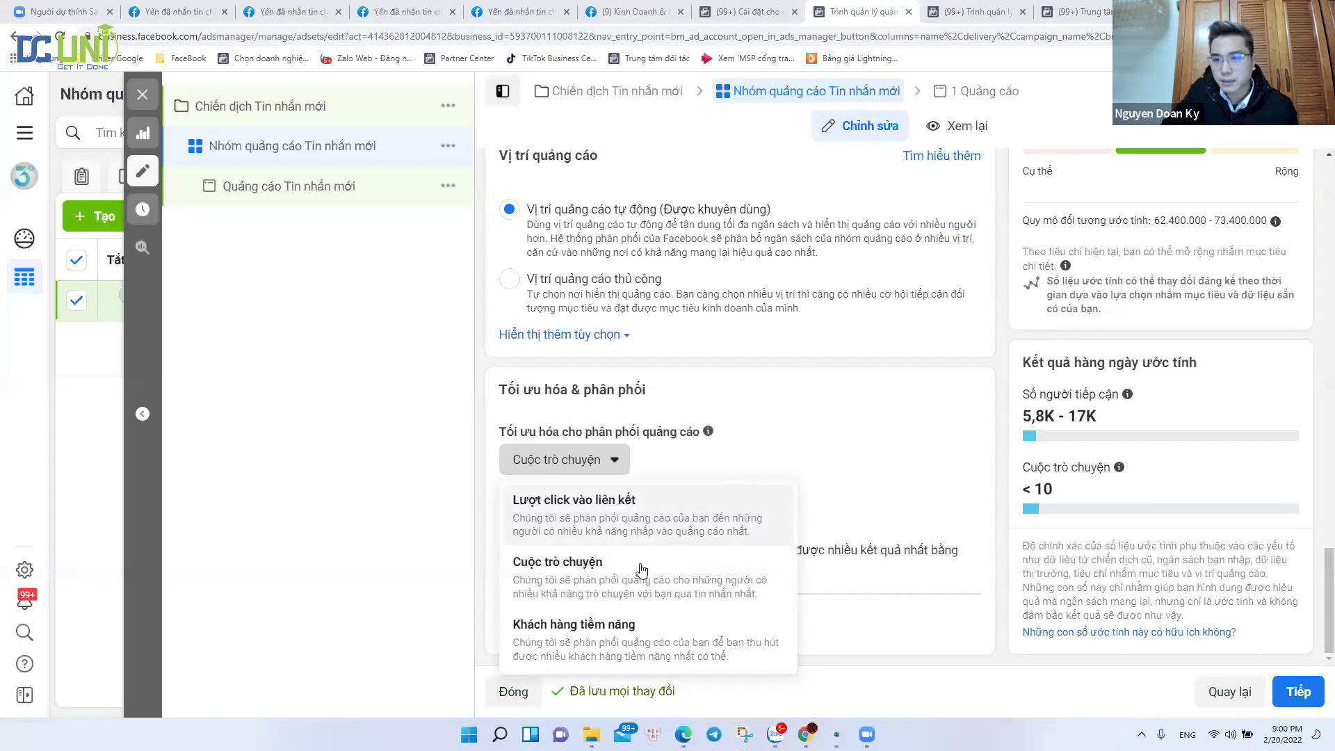
left_click(768, 373)
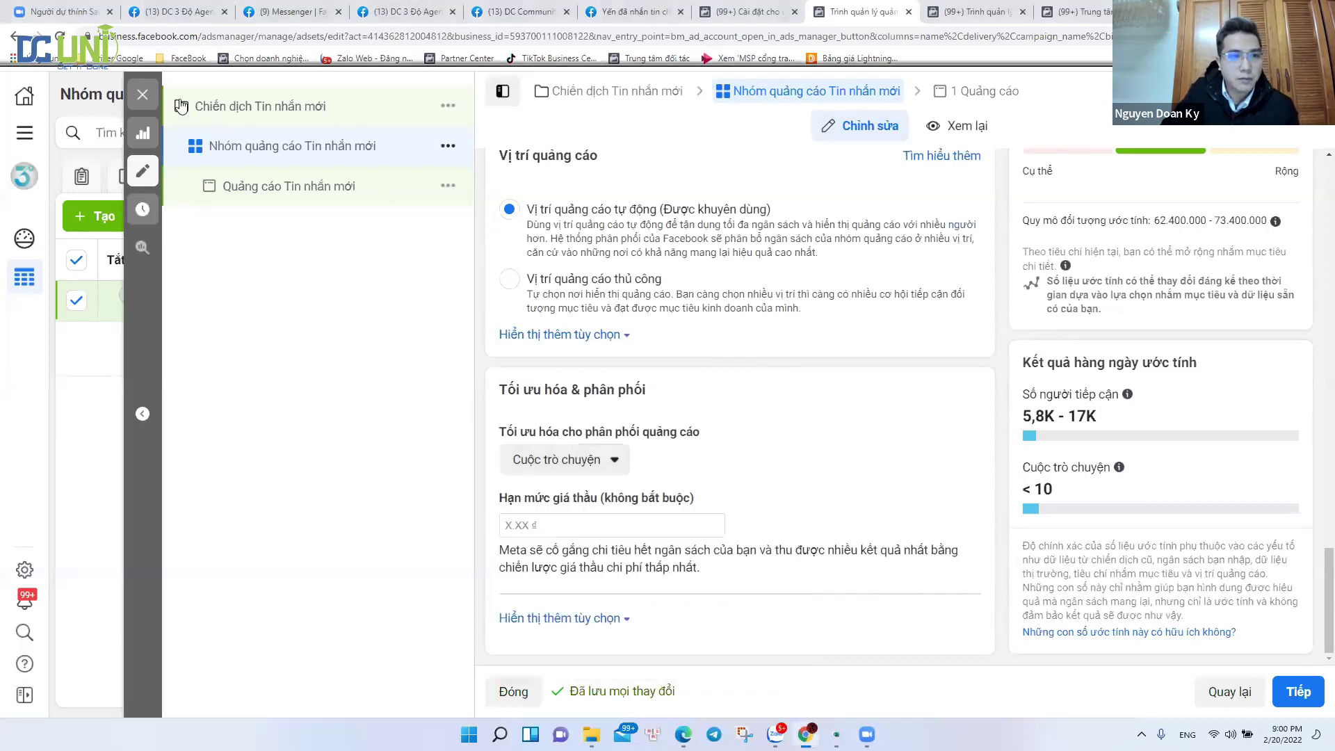
- Reopen the new draft for editing and change its campaign objective to "Lưu lượng truy cập"
left_click(147, 97)
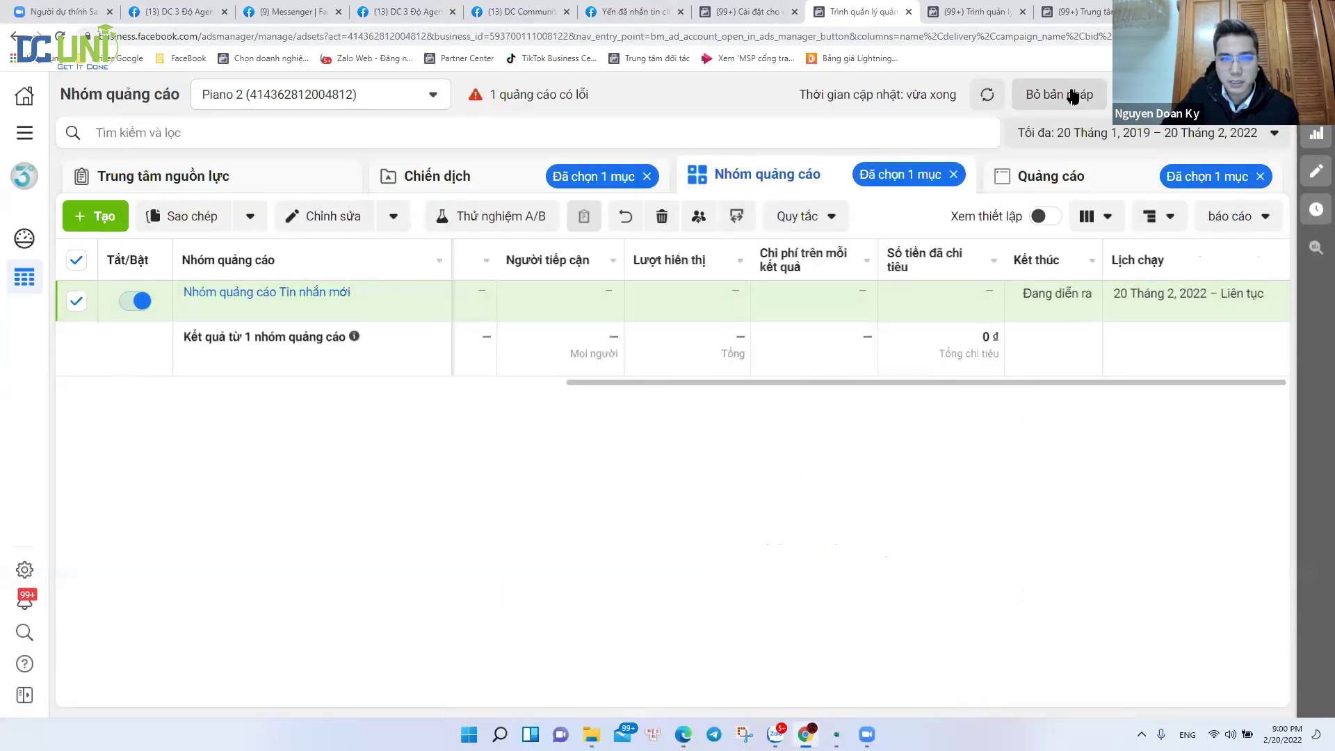
mouse_move(330, 292)
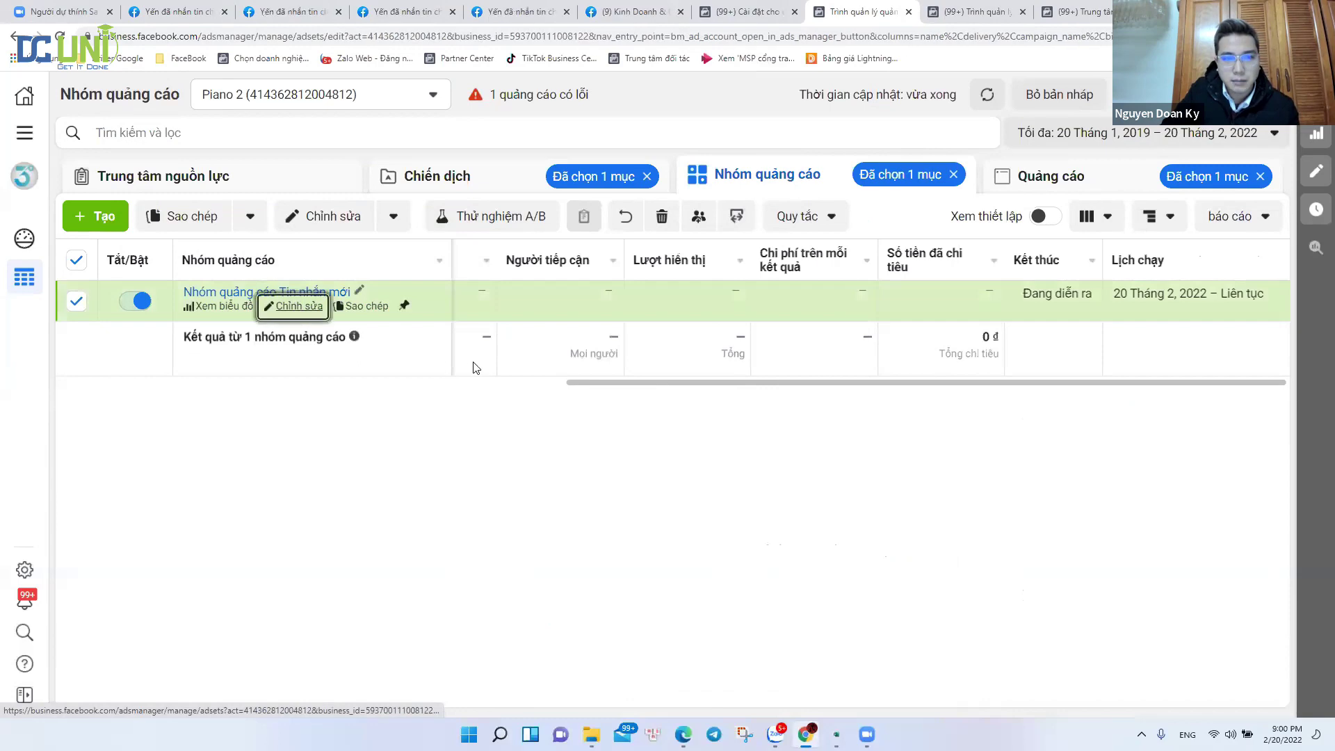
left_click(293, 304)
left_click(182, 105)
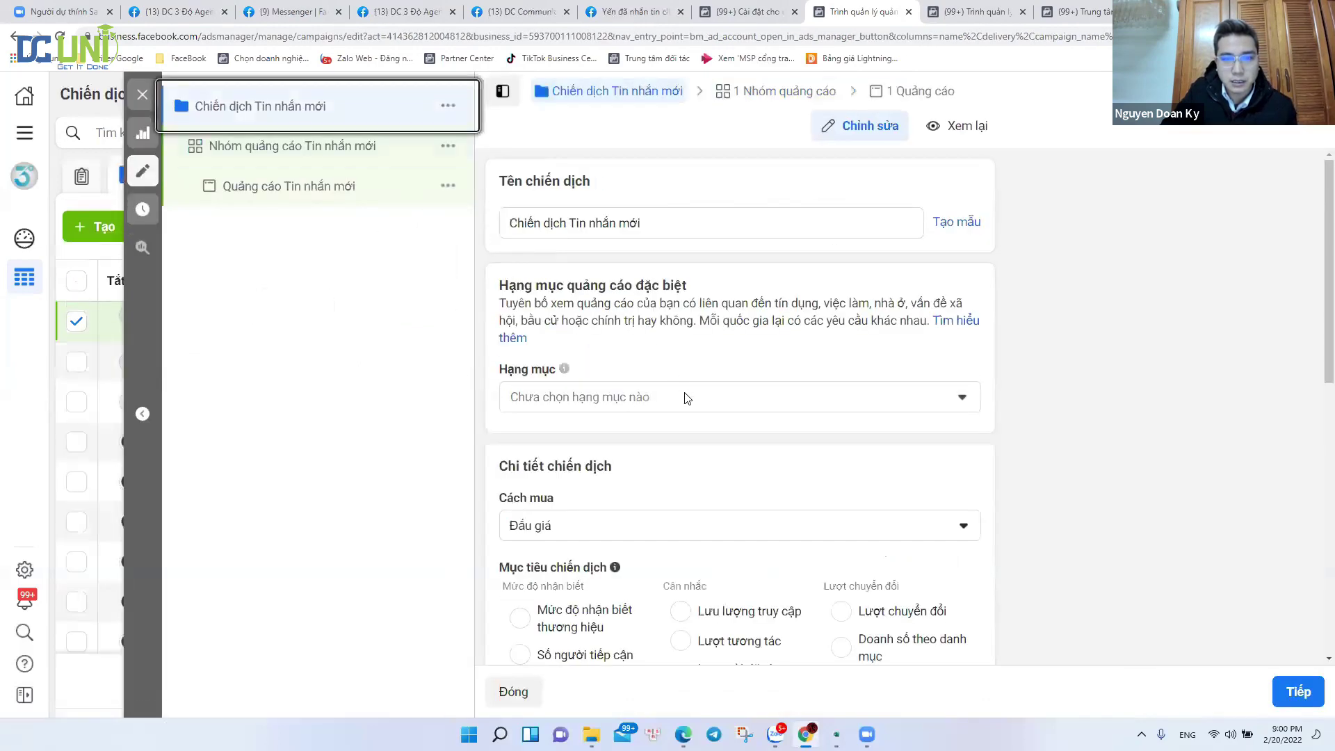
scroll(699, 516, "down", 4)
left_click(681, 339)
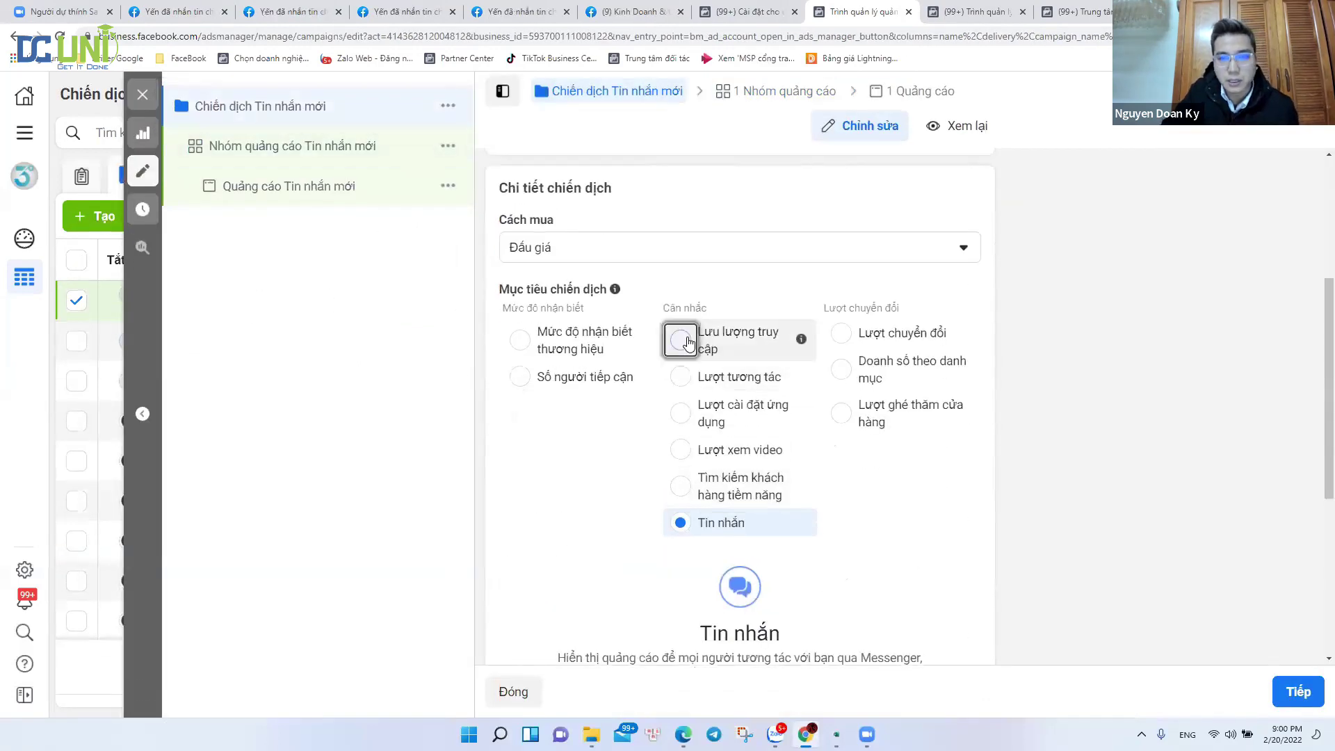
left_click(877, 391)
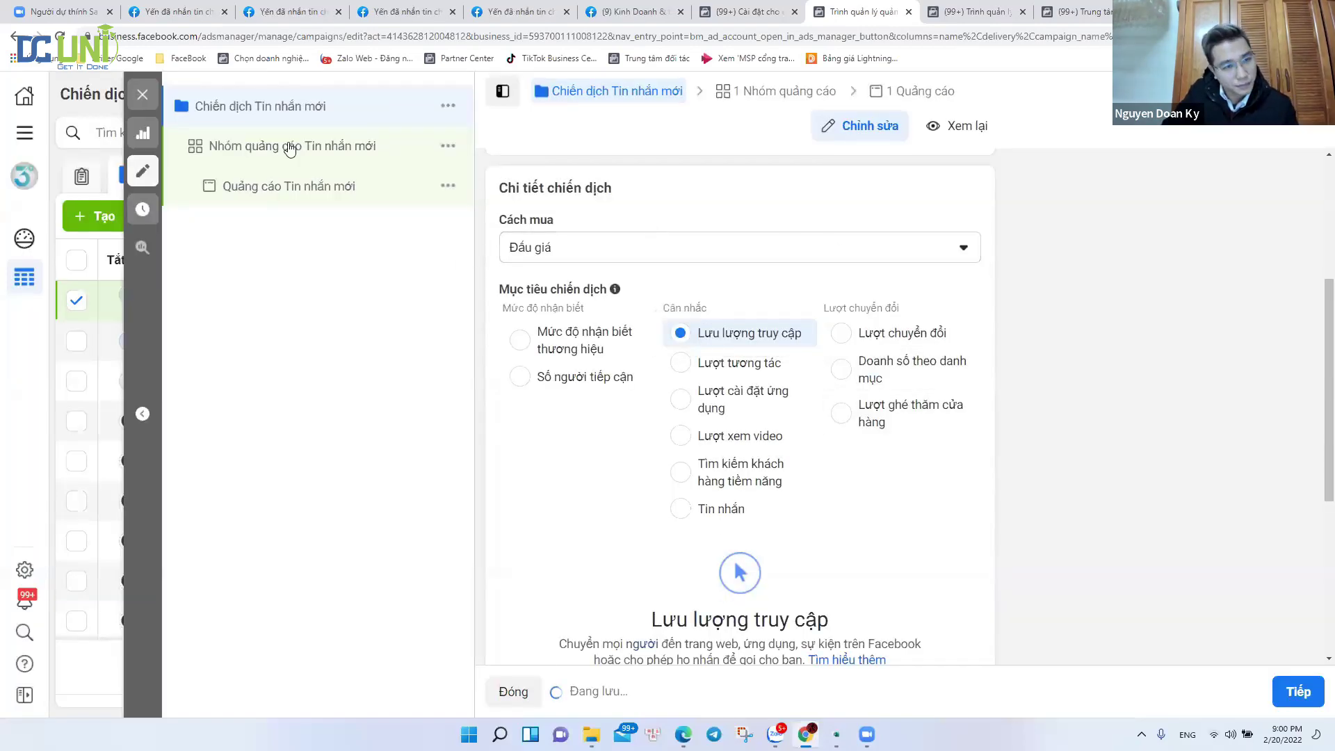
- Review the delivery optimization choices offered in the ad set under the "Lưu lượng truy cập" objective
left_click(215, 145)
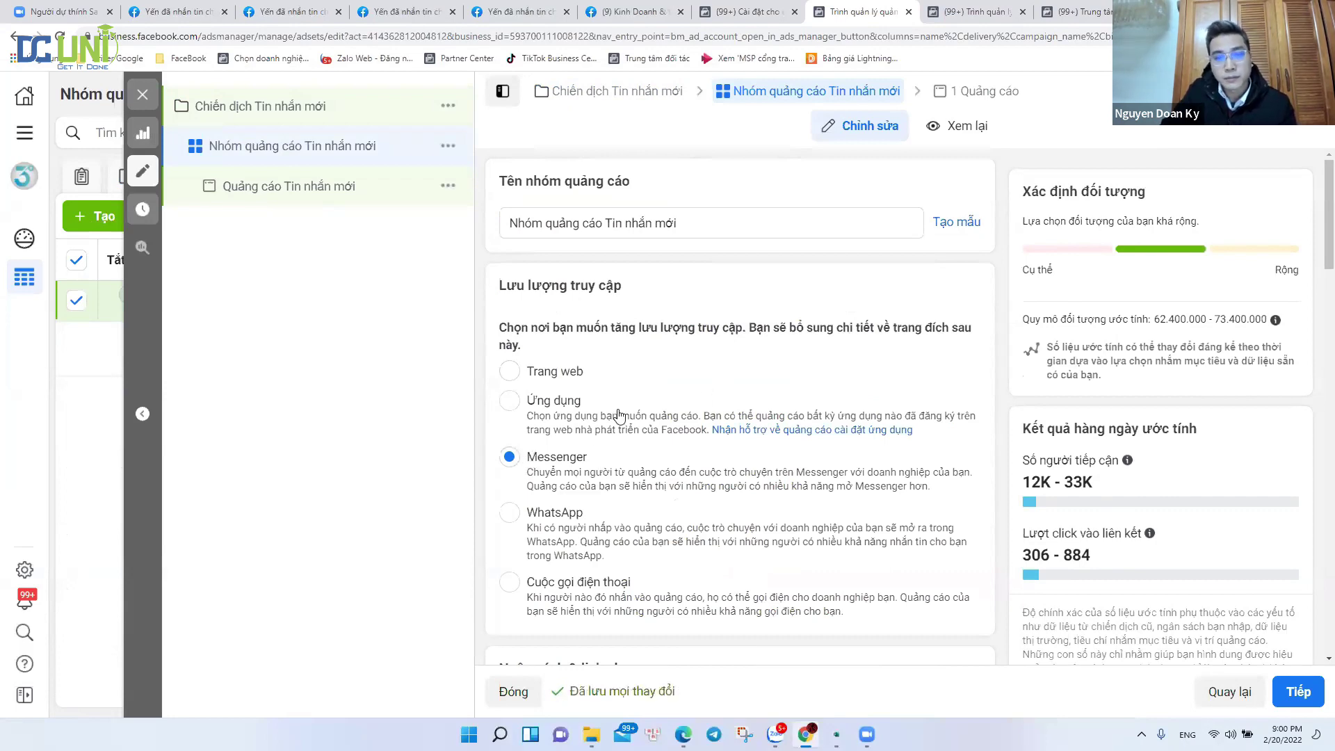
scroll(716, 414, "down", 15)
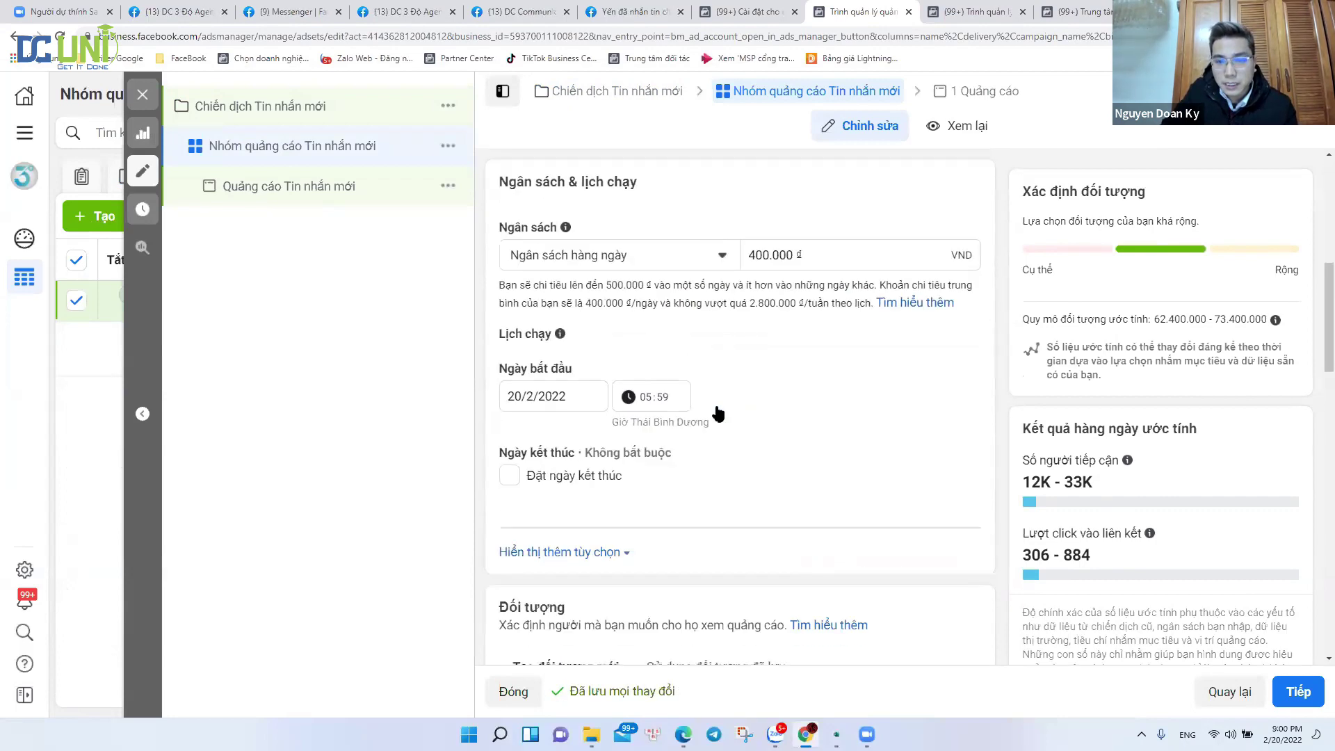
scroll(718, 414, "down", 7)
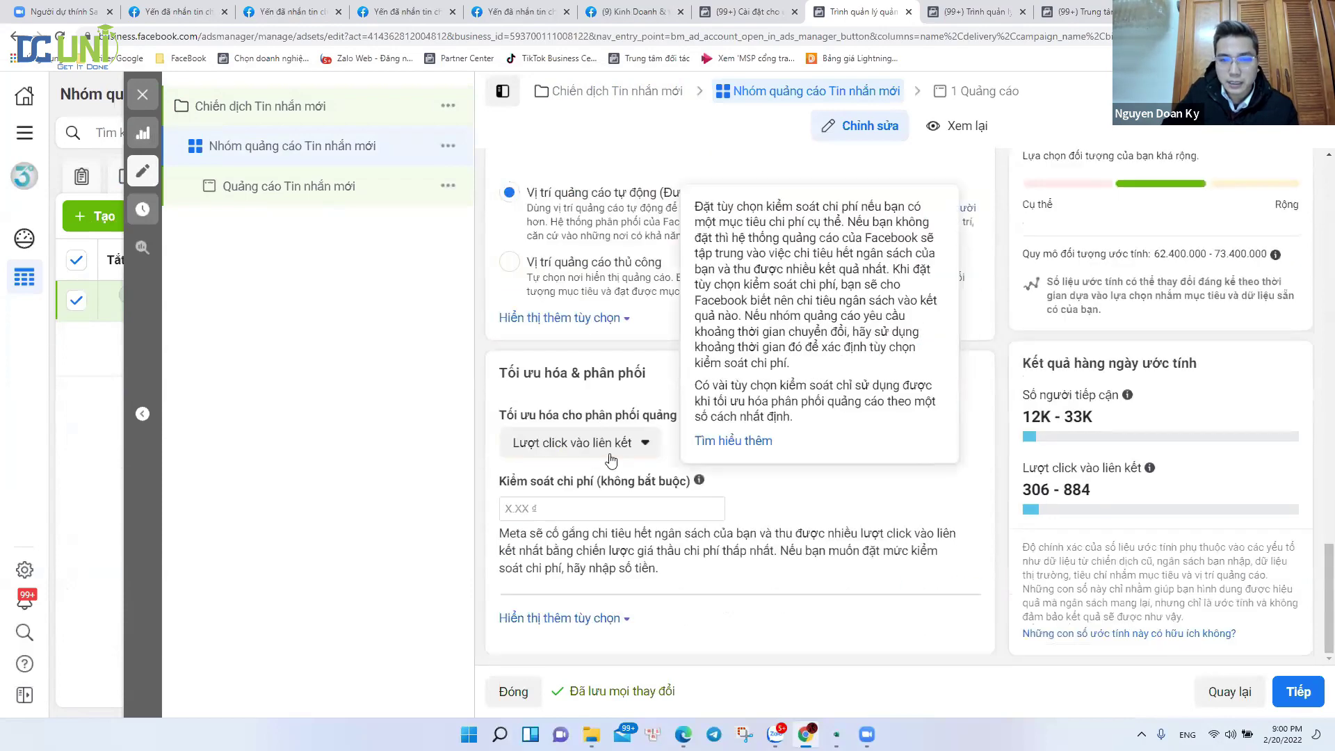
left_click(612, 445)
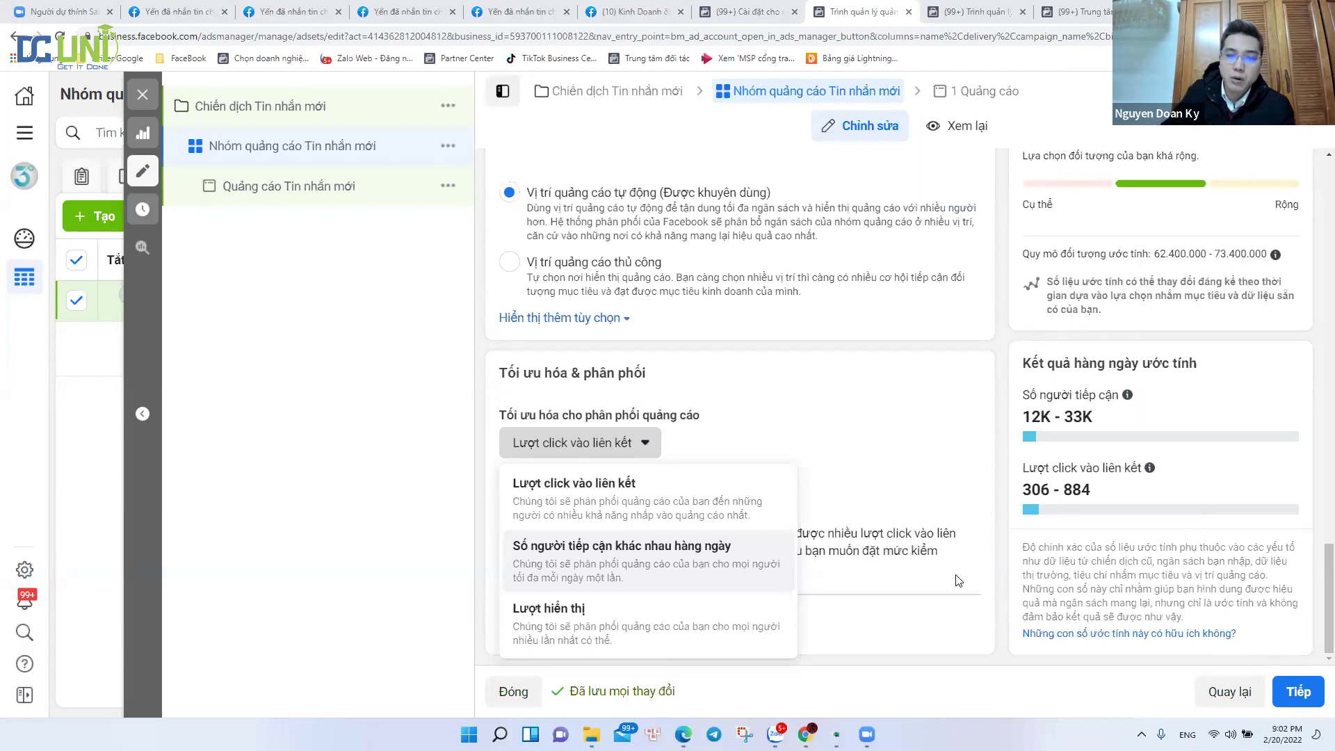
- Switch to File Explorer and look through the Slide folder and the E: drive for the needed document
left_click(592, 734)
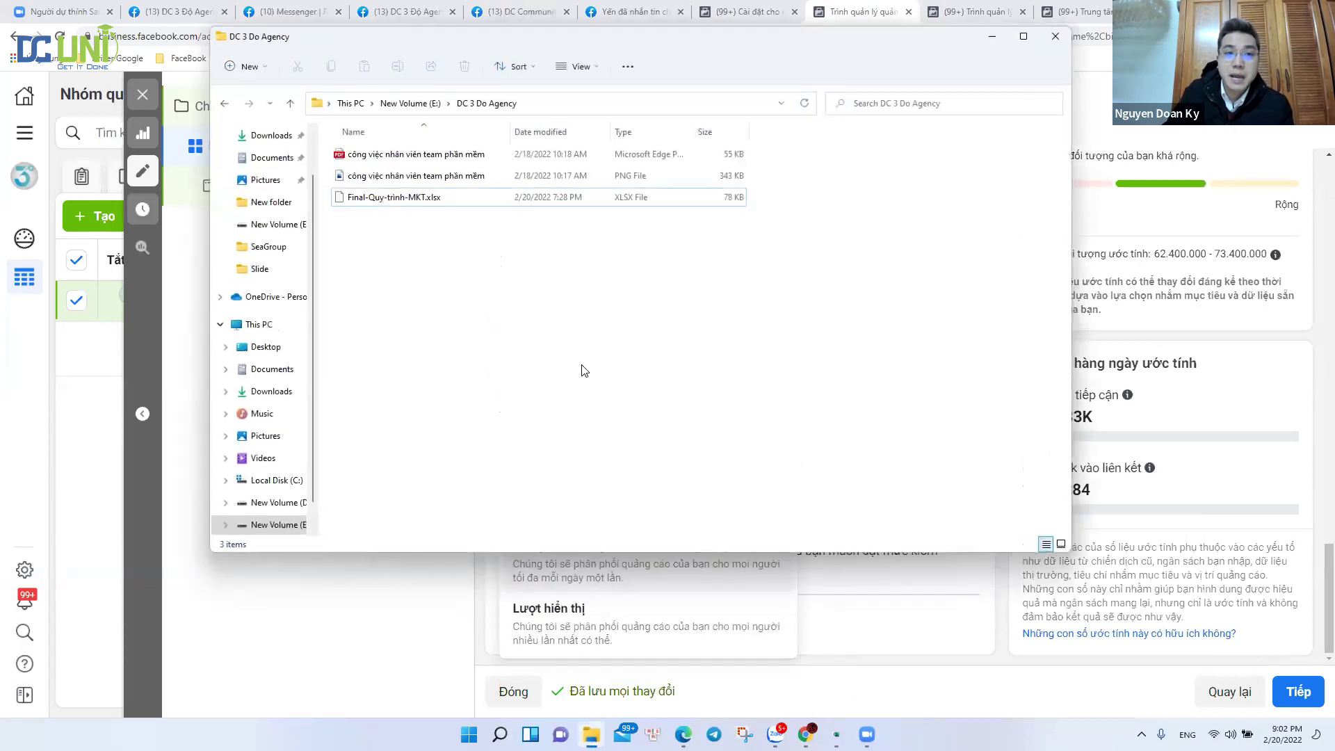
left_click(265, 273)
scroll(425, 336, "down", 6)
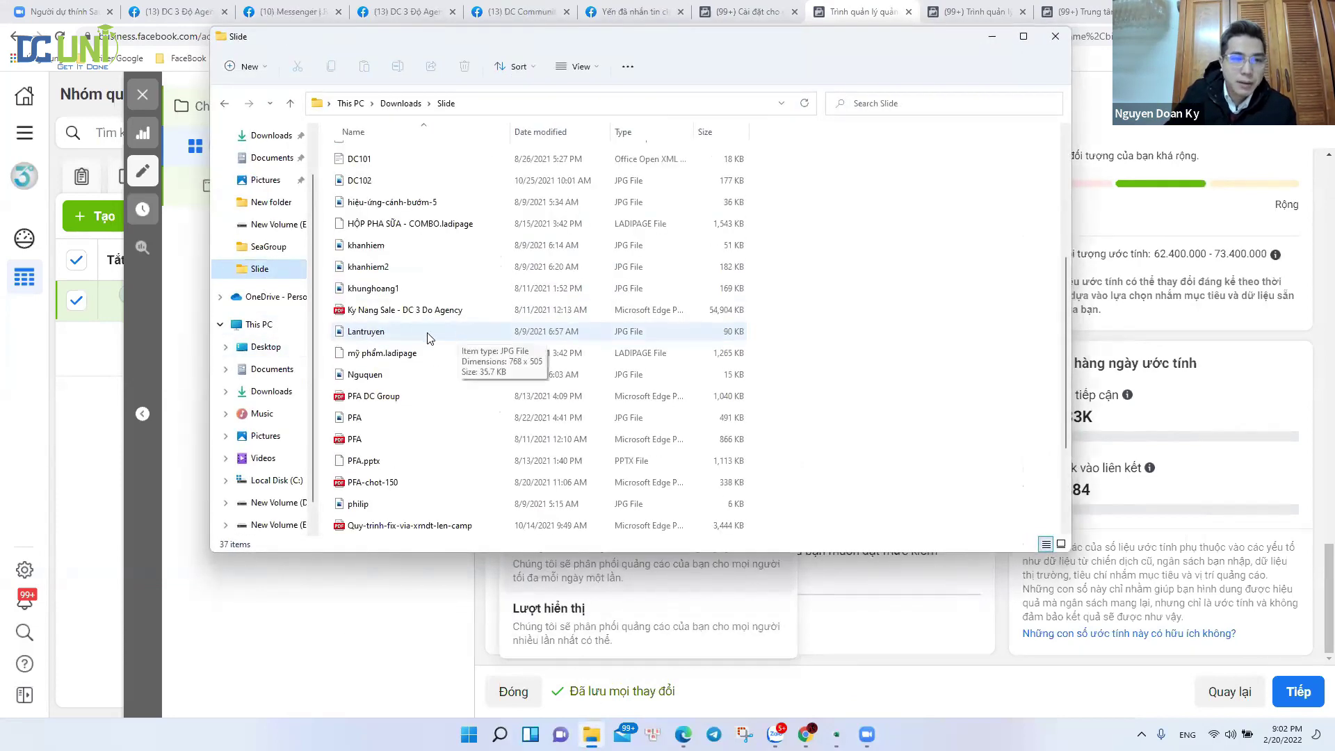
scroll(419, 338, "down", 1)
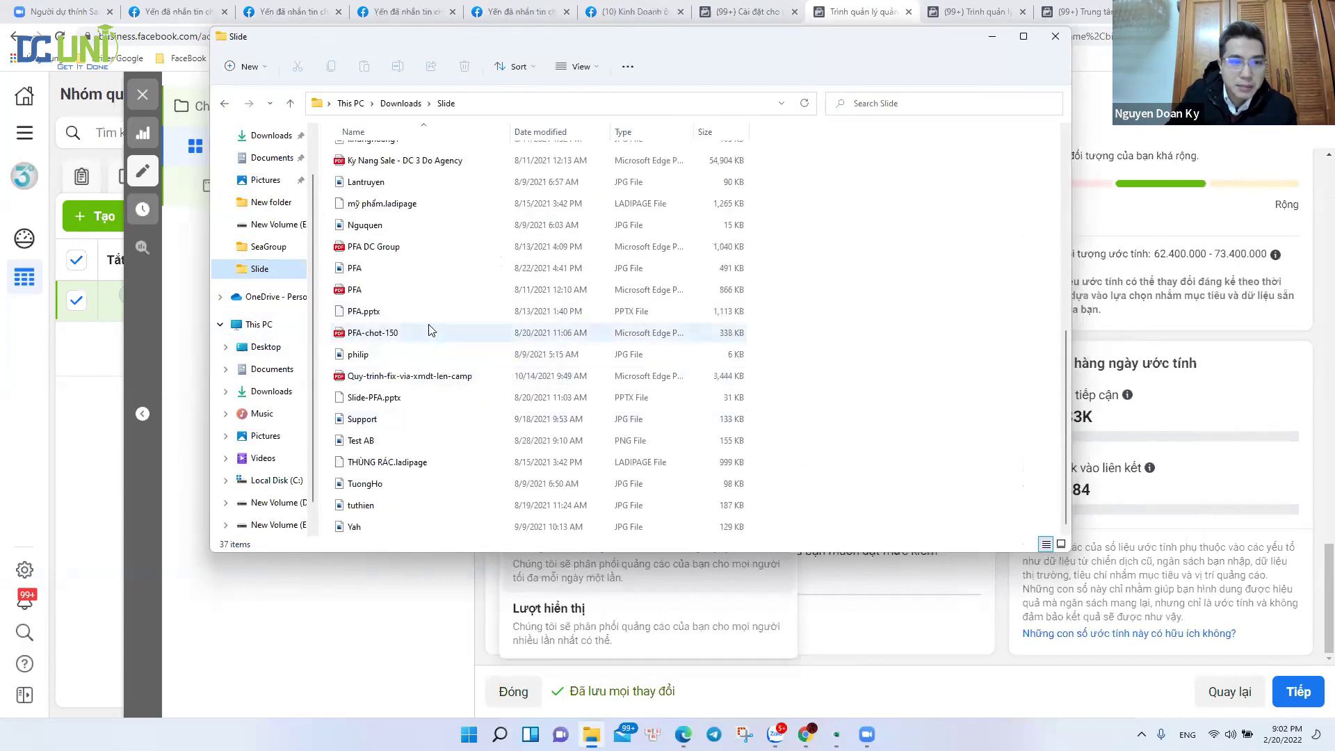
left_click(270, 331)
double_click(785, 280)
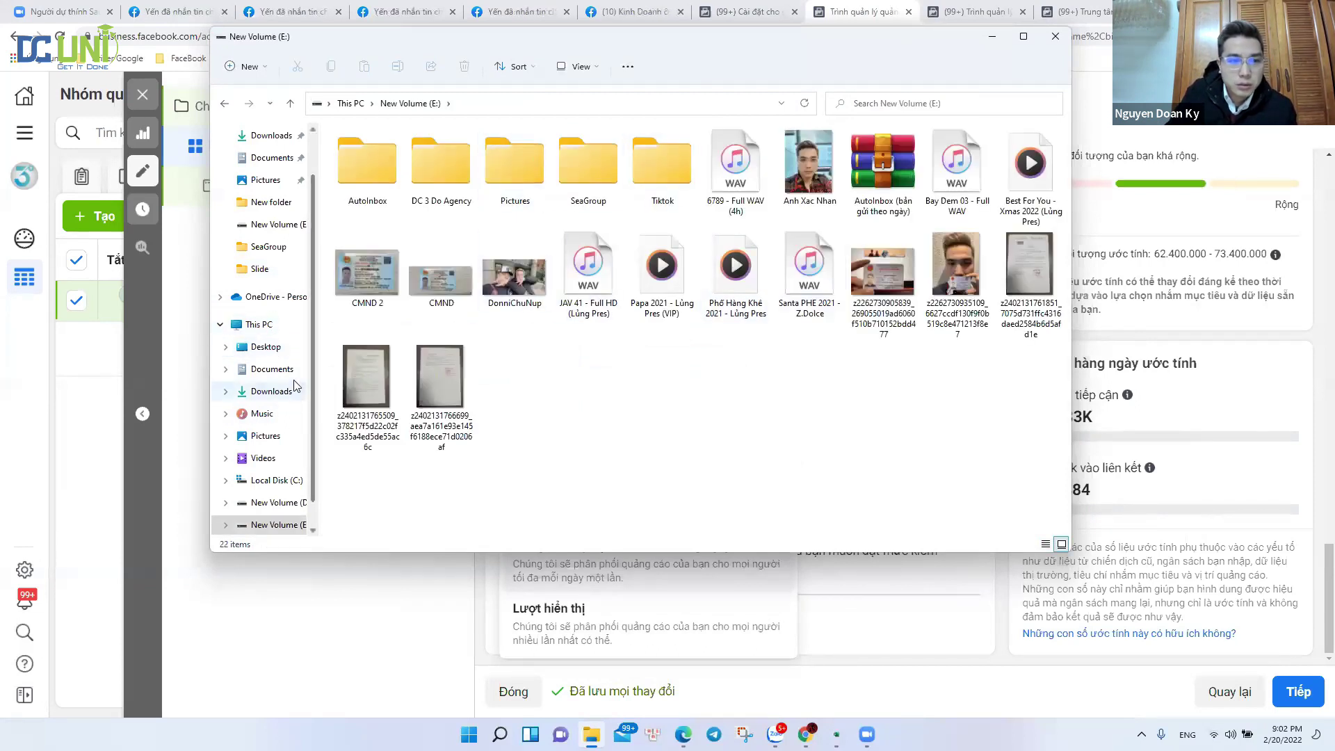
- Open the "Tool - Ba Do" folder inside "Tai Lieu" on the D: drive and look through its files
left_click(261, 324)
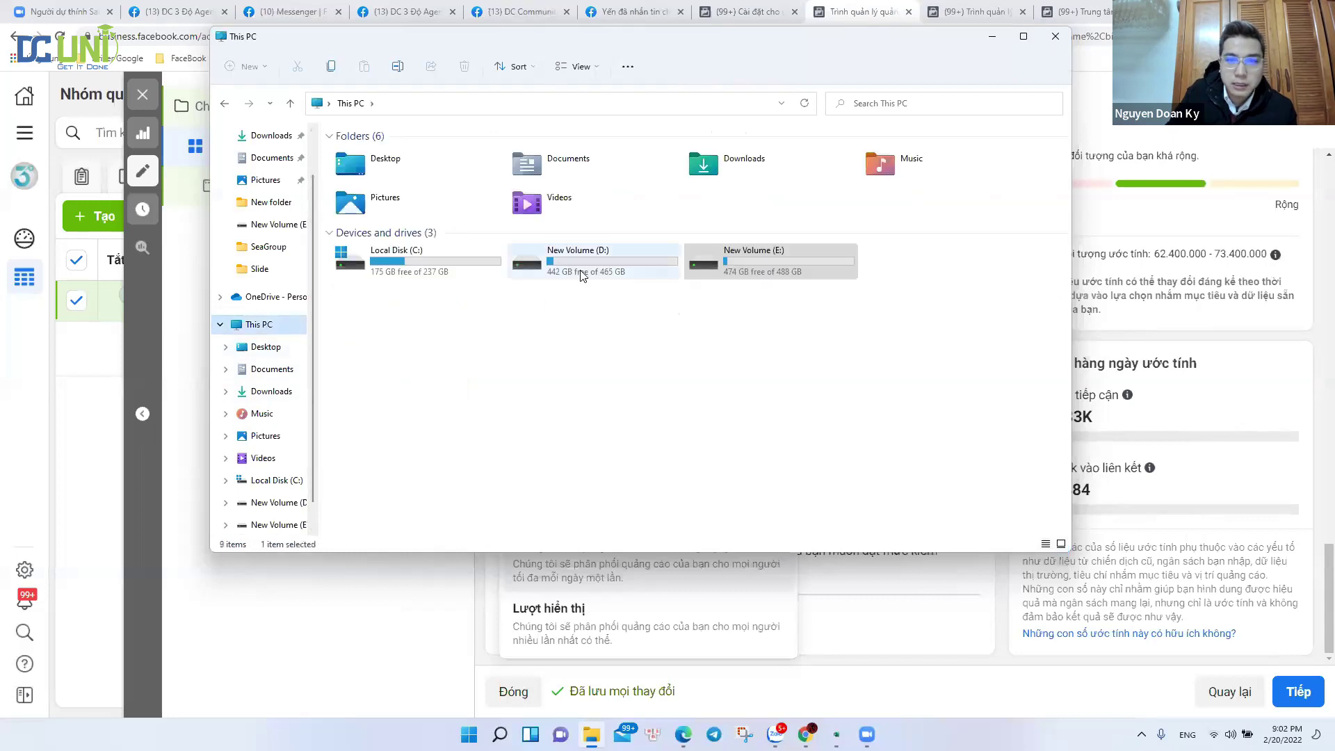
double_click(573, 272)
double_click(361, 198)
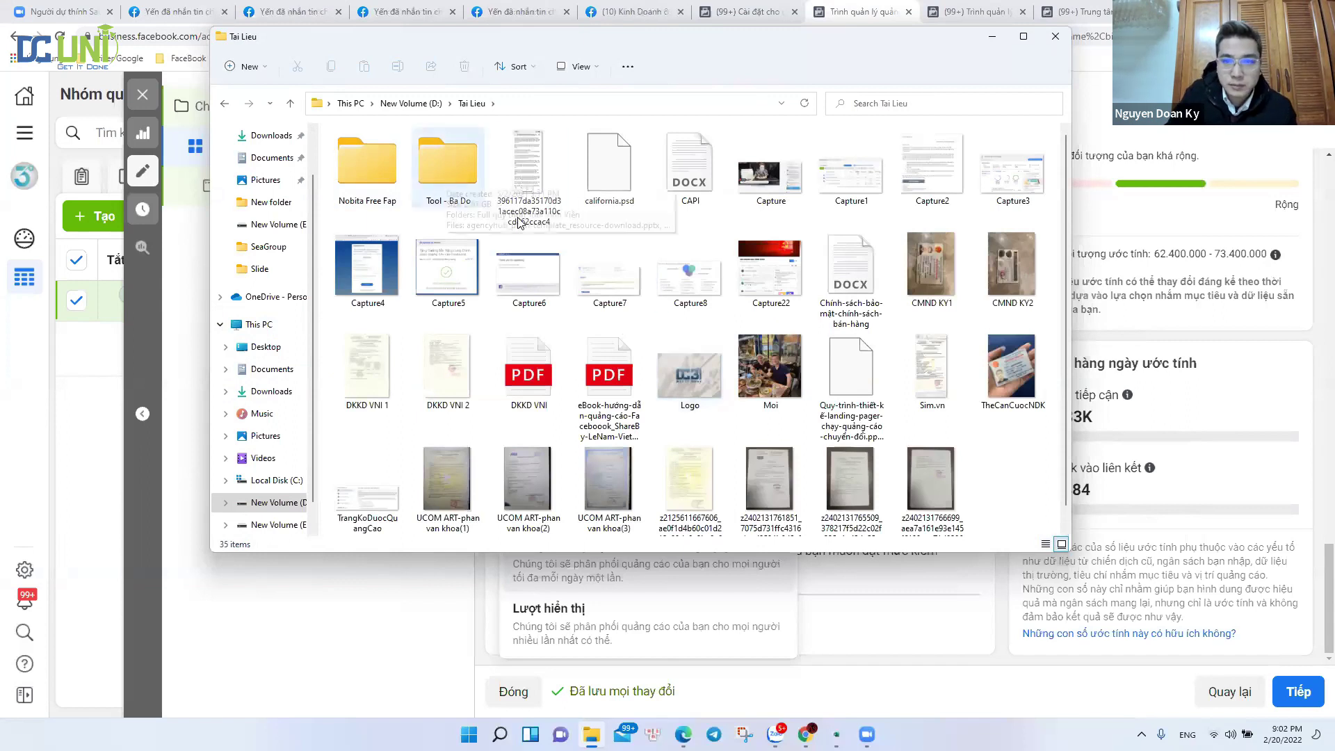
scroll(493, 215, "down", 1)
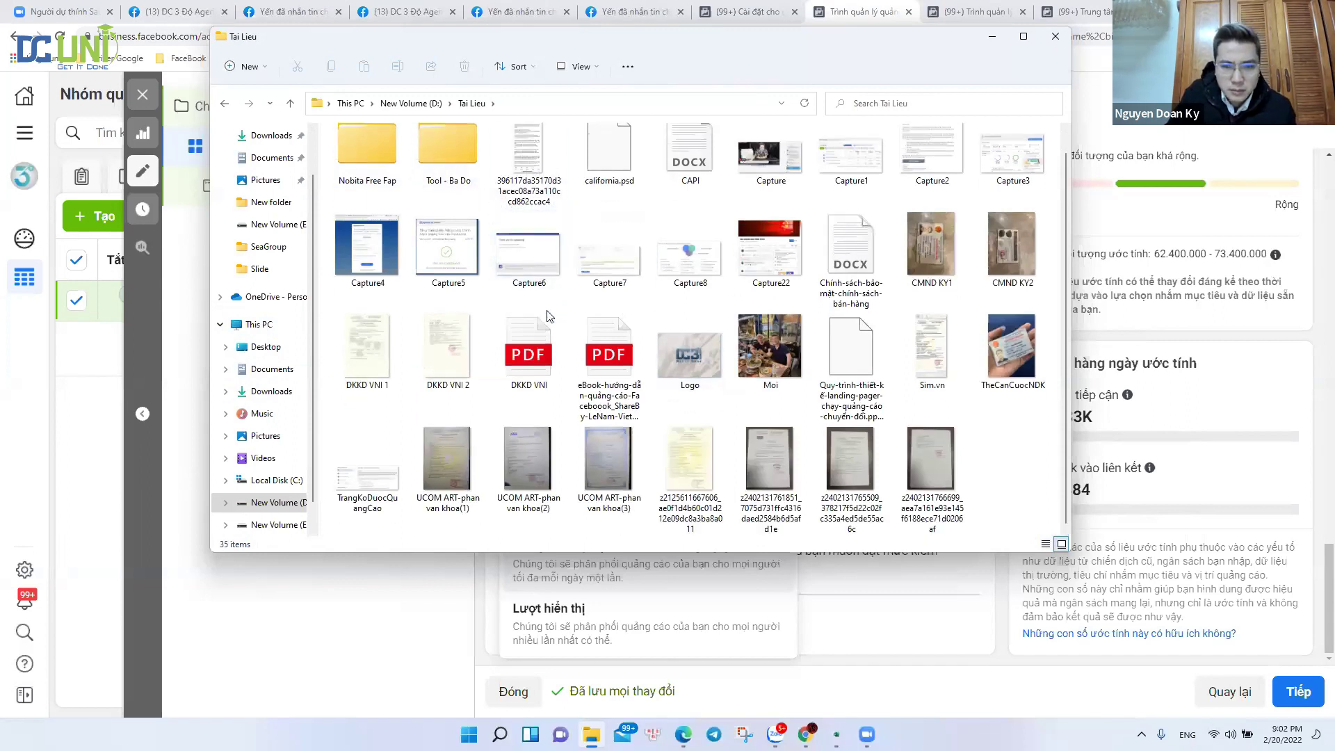
scroll(549, 316, "up", 1)
left_click(464, 186)
double_click(464, 185)
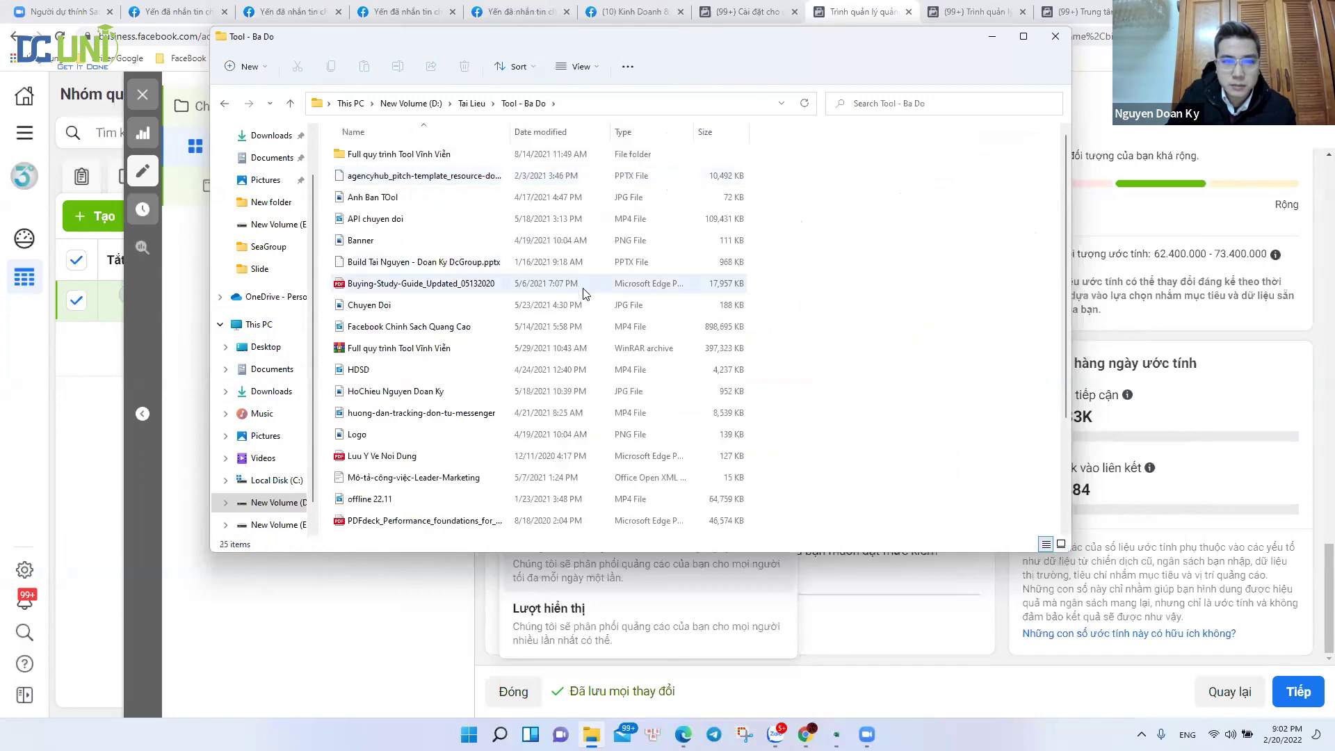
scroll(420, 287, "down", 2)
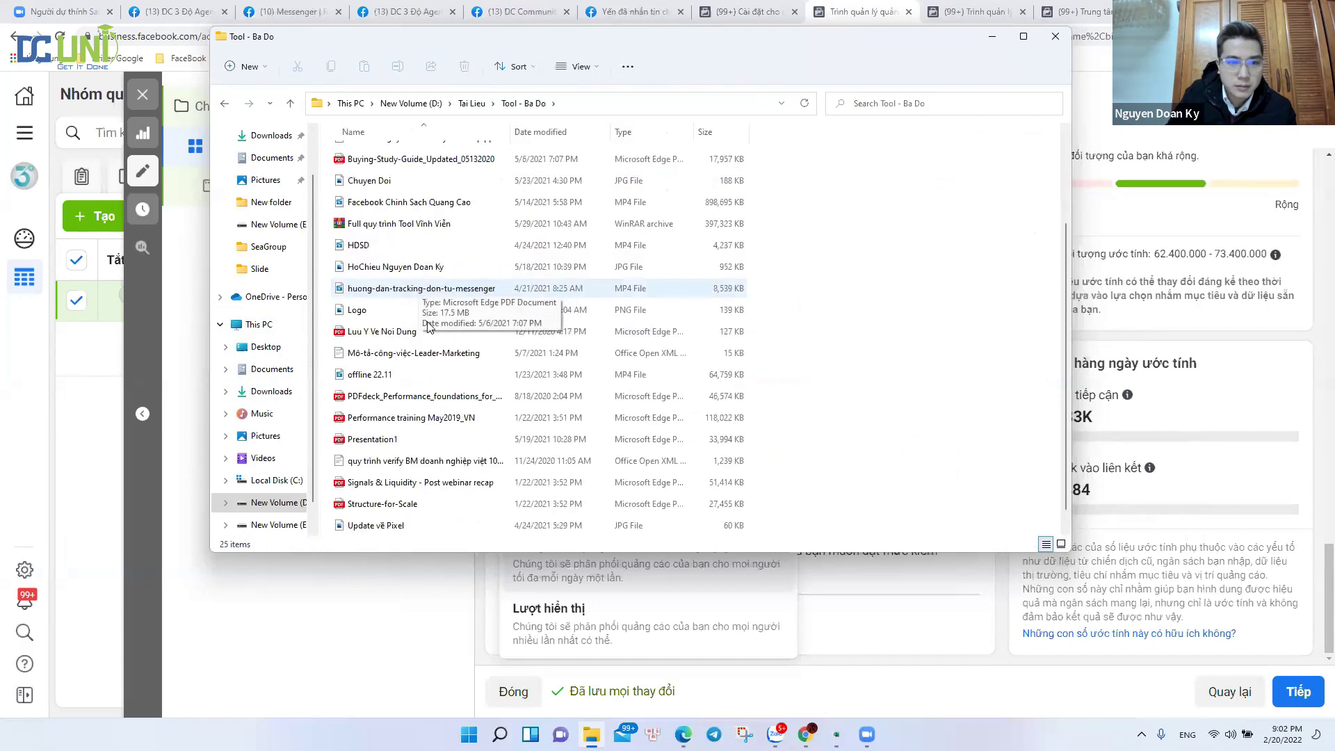
- Open the PDFdeck_Performance_foundations_for_CC_Campaigns_S4S_VN PDF and find the page 8 diagram on how advertiser settings affect ad delivery
double_click(448, 396)
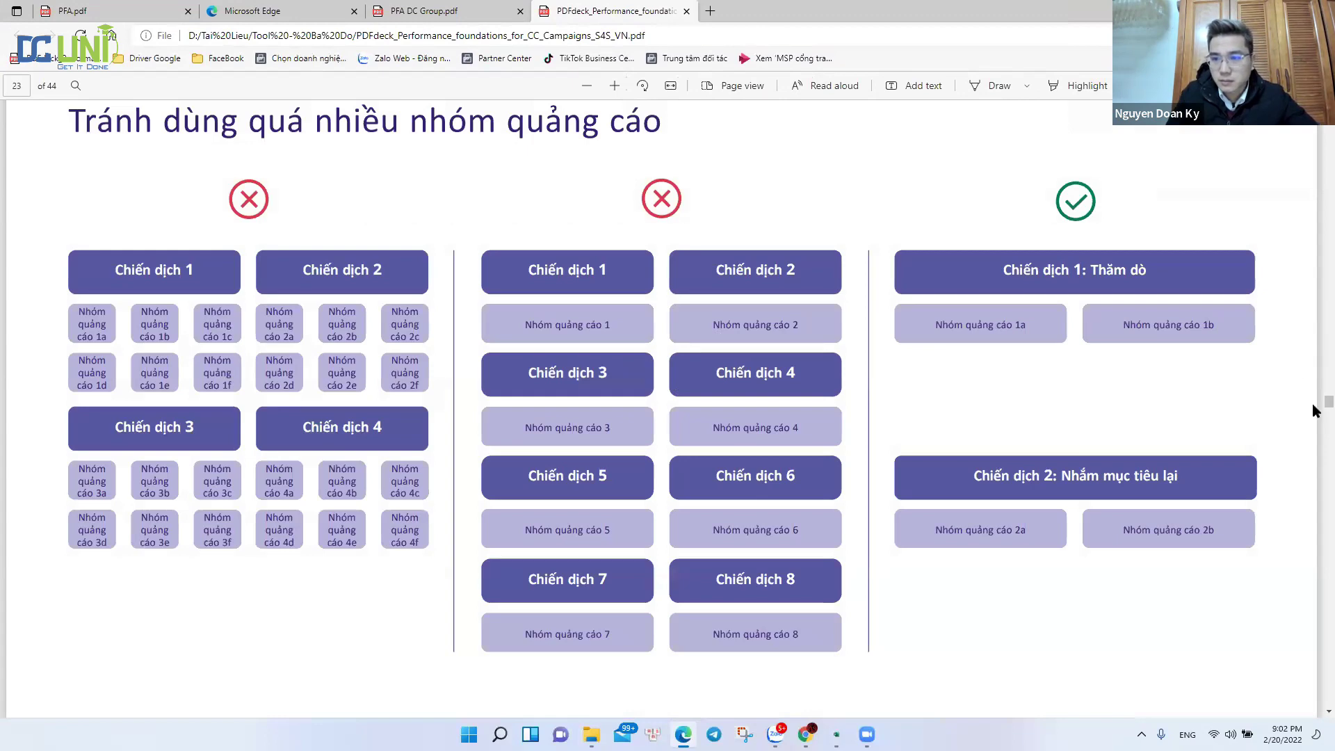
left_click_drag(1316, 411, 1316, 131)
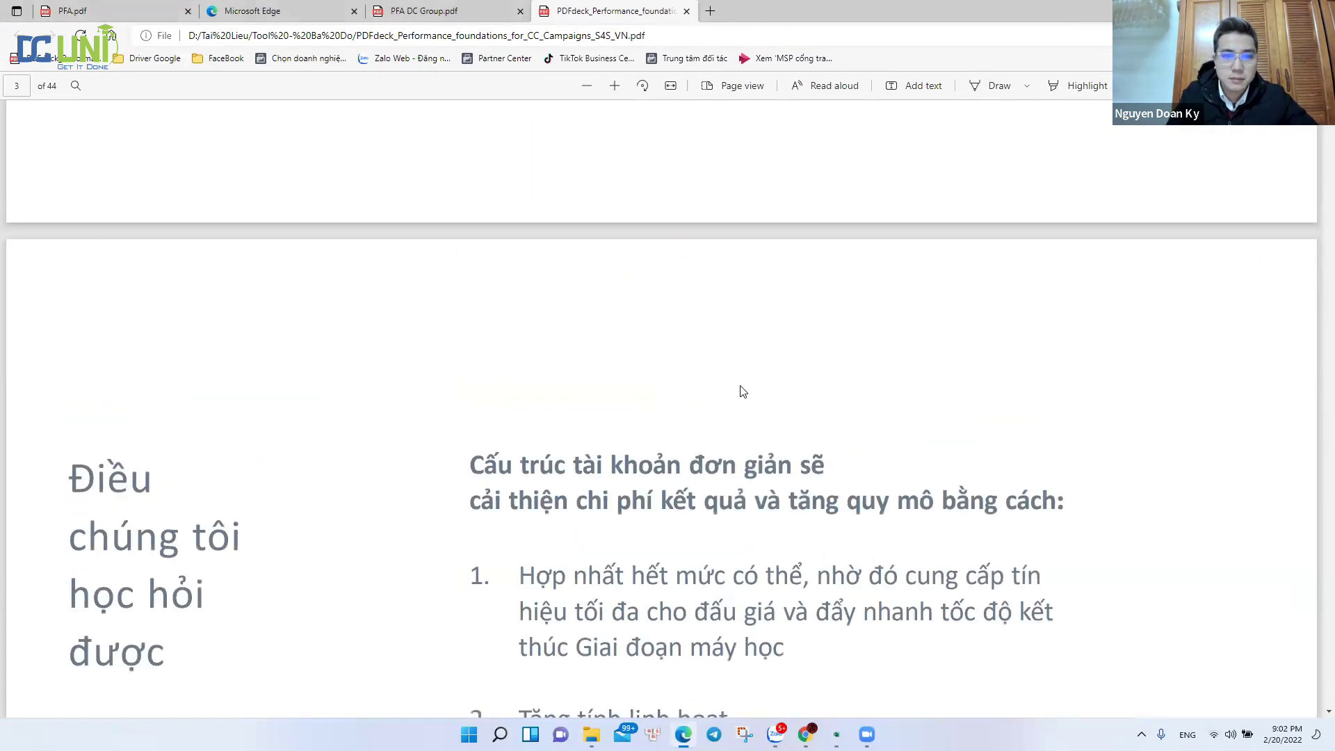
scroll(741, 388, "up", 15)
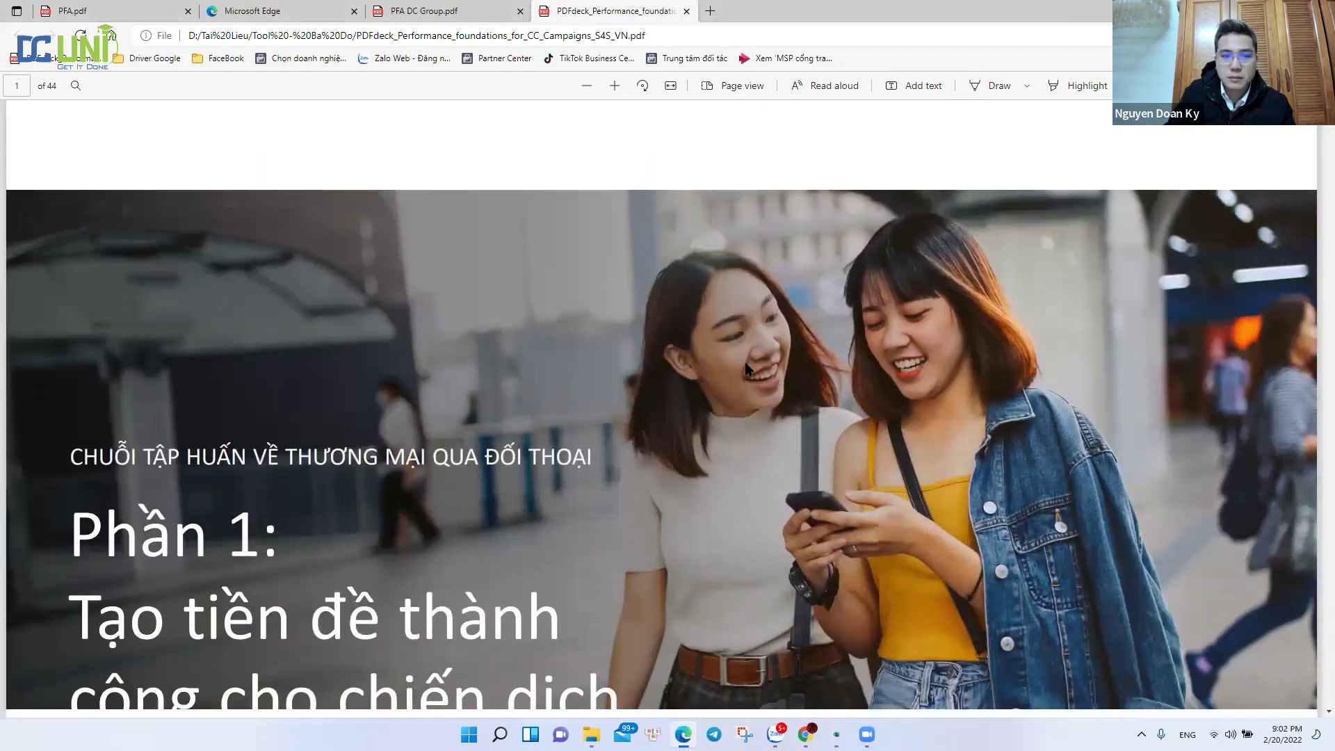
scroll(745, 368, "down", 12)
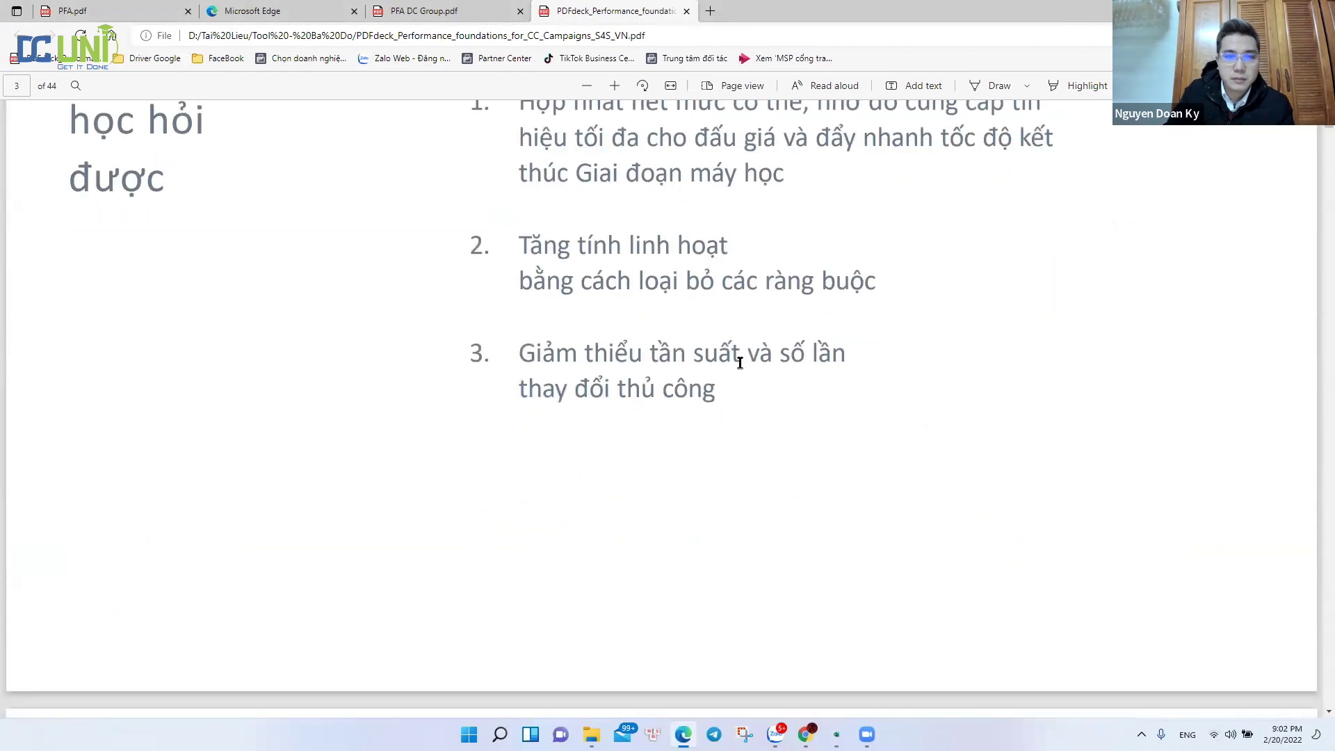
scroll(739, 362, "down", 12)
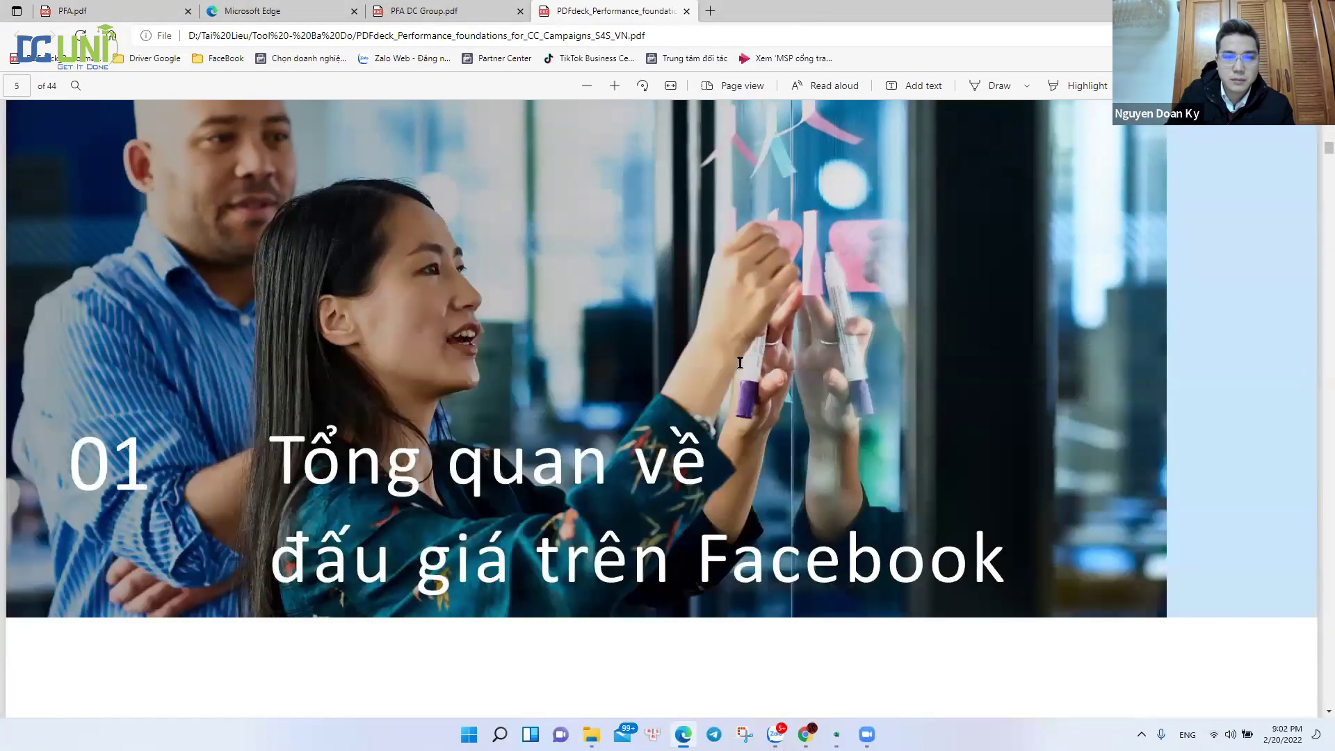
scroll(740, 362, "down", 15)
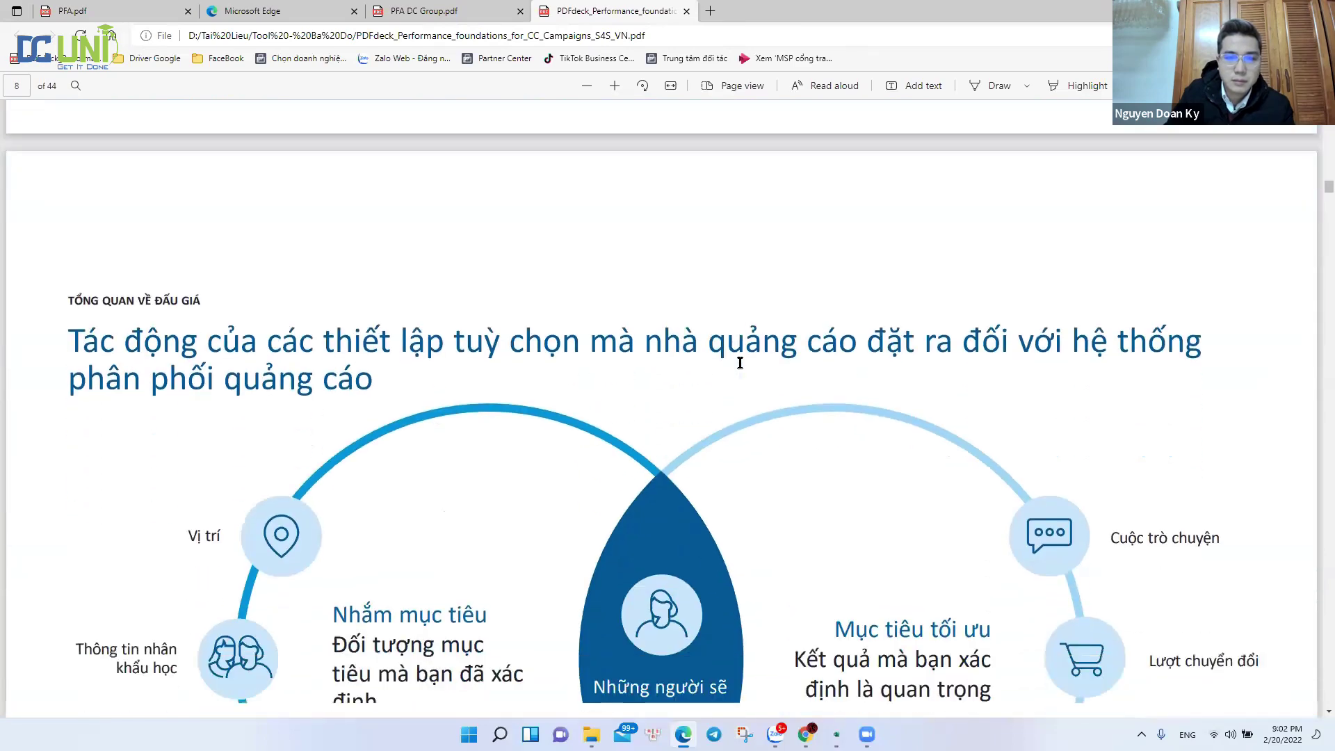
scroll(740, 362, "down", 3)
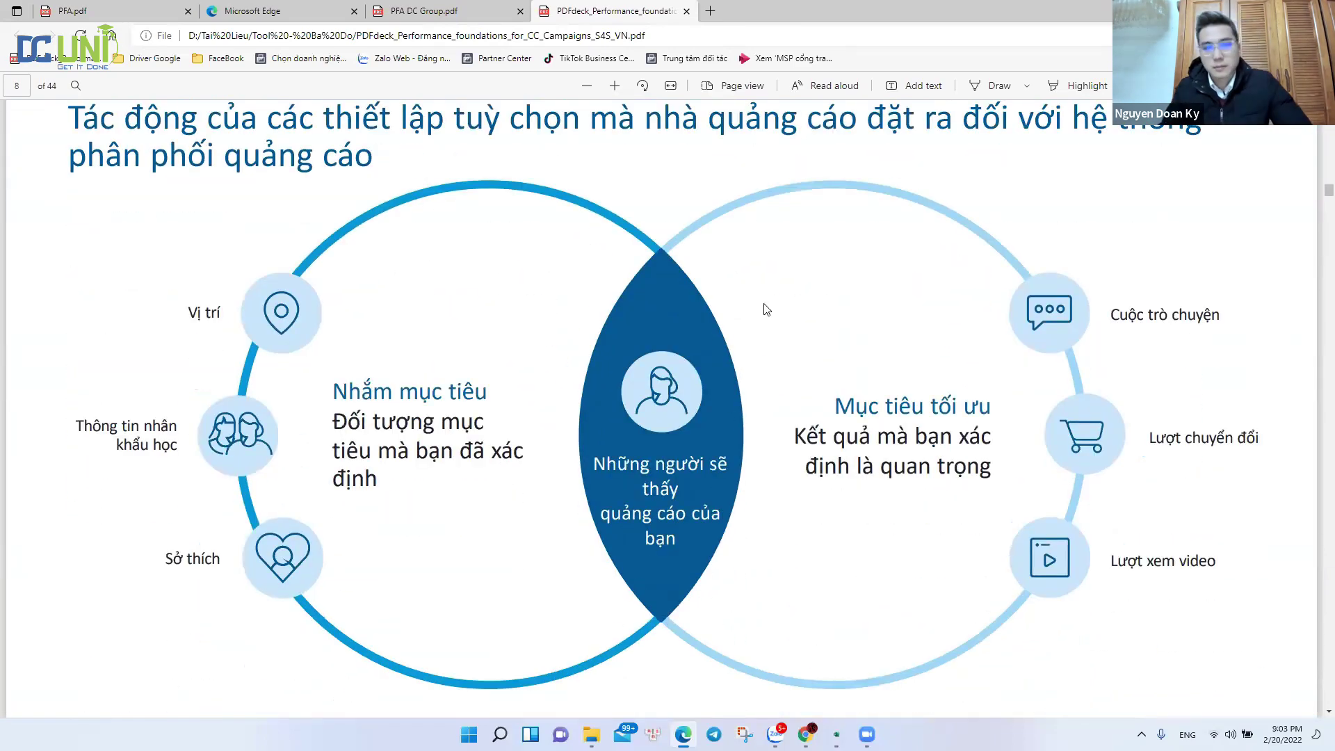